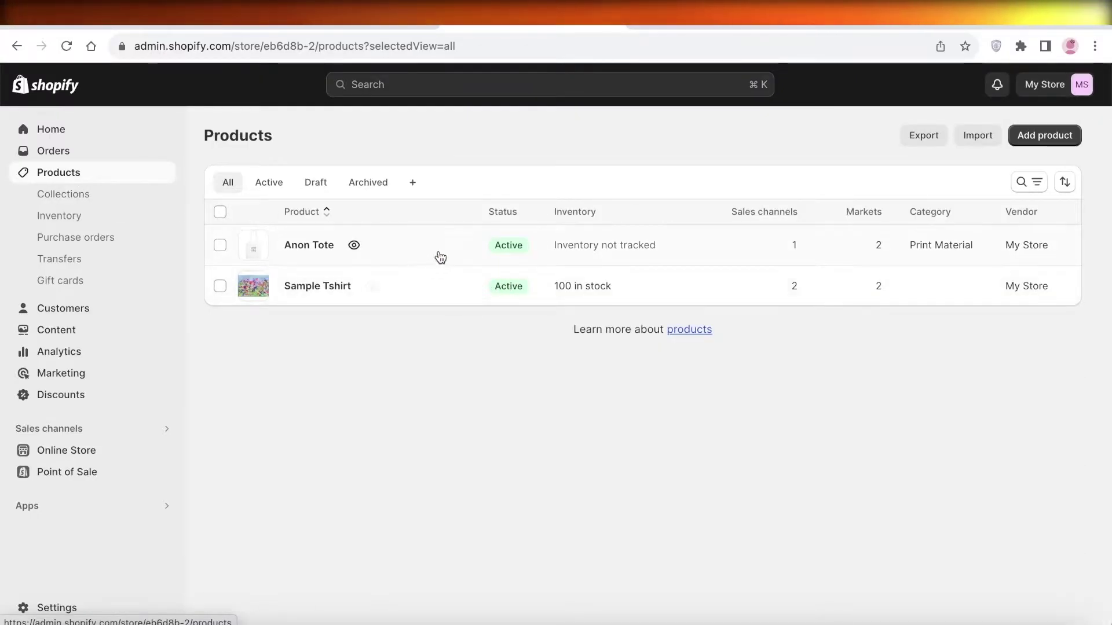
Preview the Anon Tote product page in the storefront and look through its description and size guide
{"action": "left_click", "coordinate": [353, 245]}
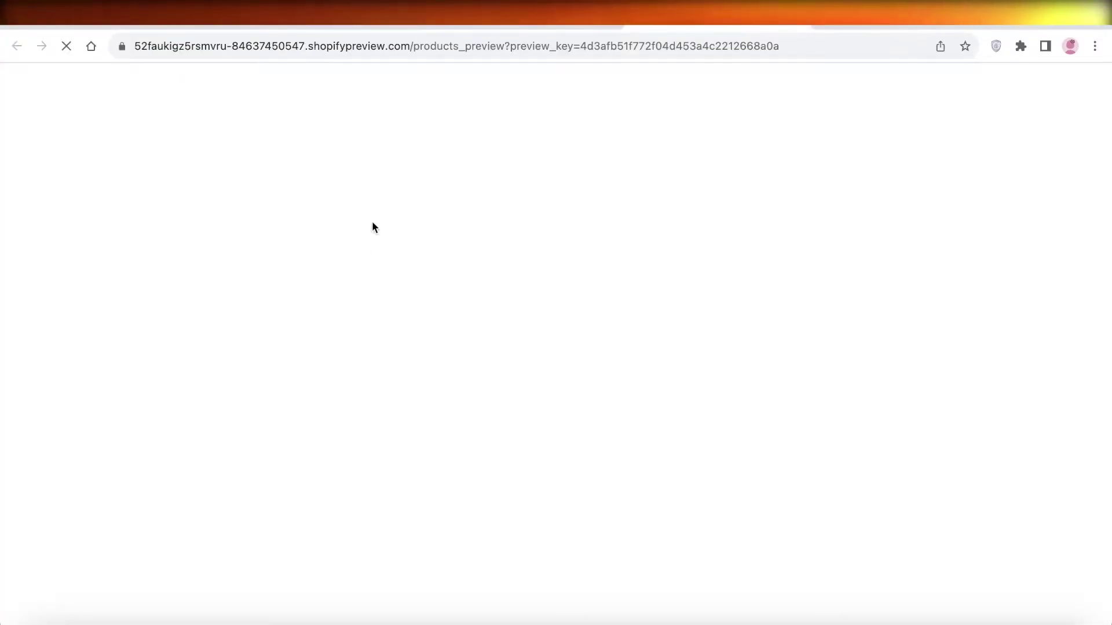
{"action": "scroll", "coordinate": [698, 178], "scroll_direction": "down", "scroll_amount": 15}
{"action": "scroll", "coordinate": [855, 181], "scroll_direction": "up", "scroll_amount": 10}
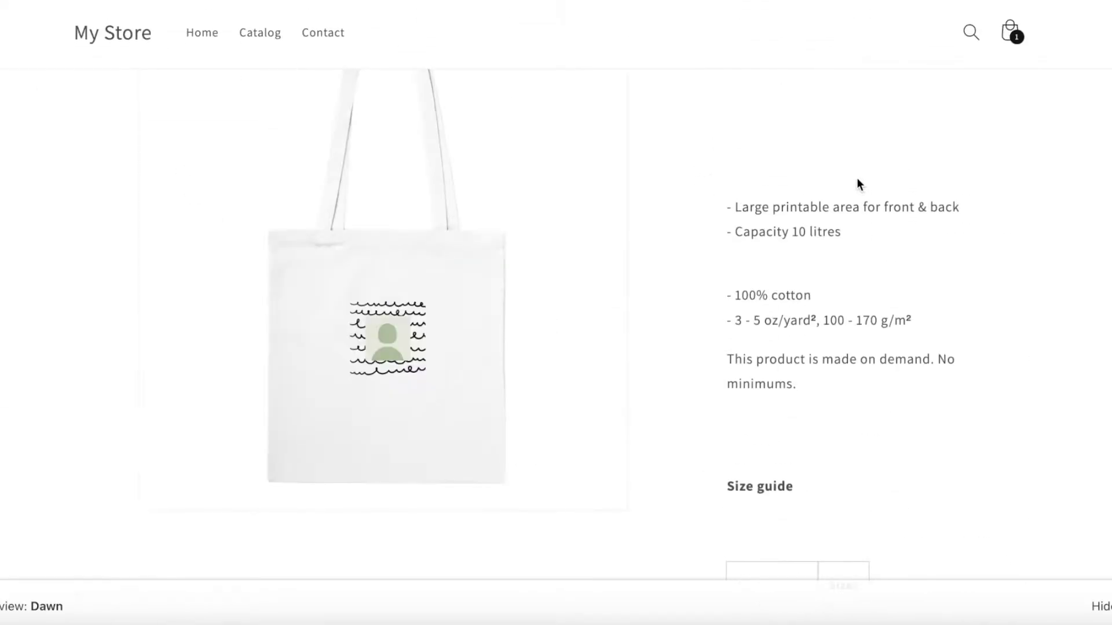
{"action": "scroll", "coordinate": [857, 181], "scroll_direction": "up", "scroll_amount": 2}
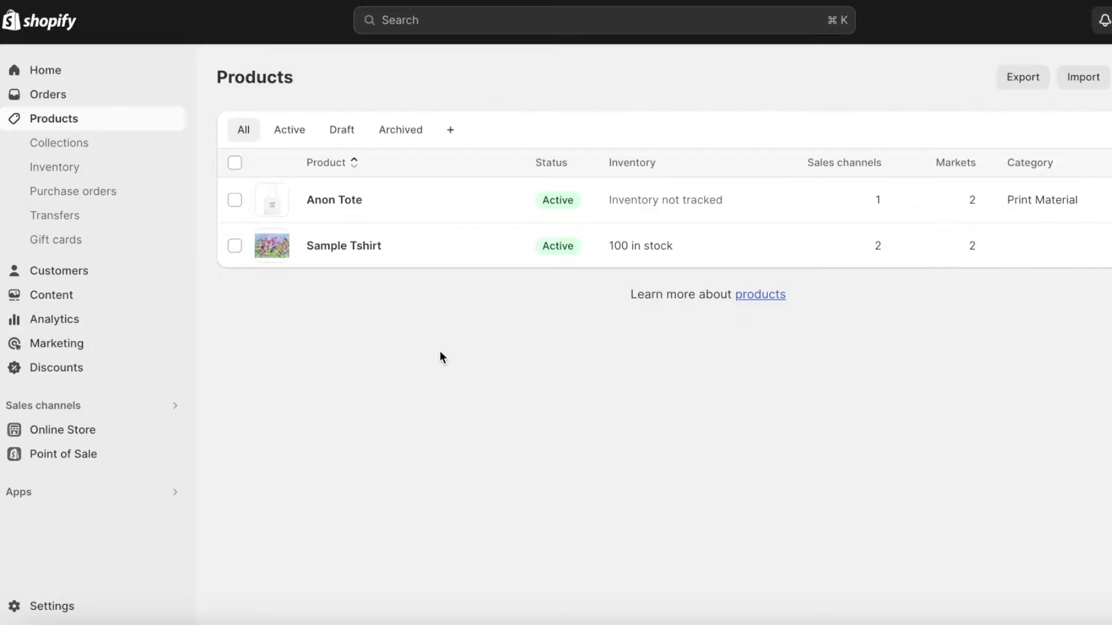
Go to the Shopify App Store from the store's apps and sales channels settings
{"action": "left_click", "coordinate": [68, 606]}
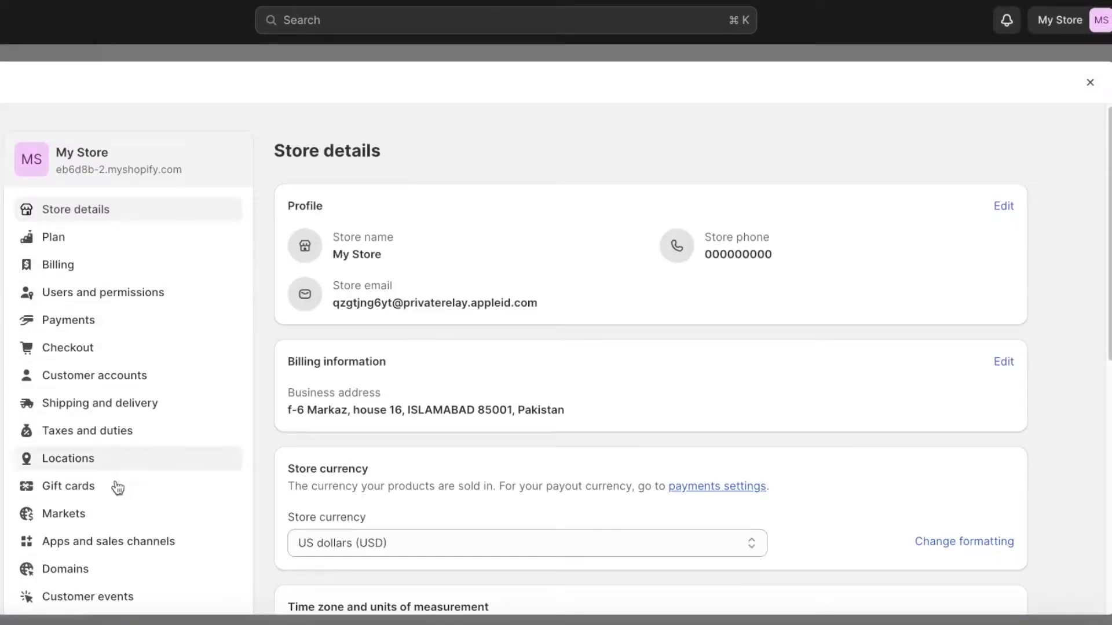
{"action": "left_click", "coordinate": [81, 544]}
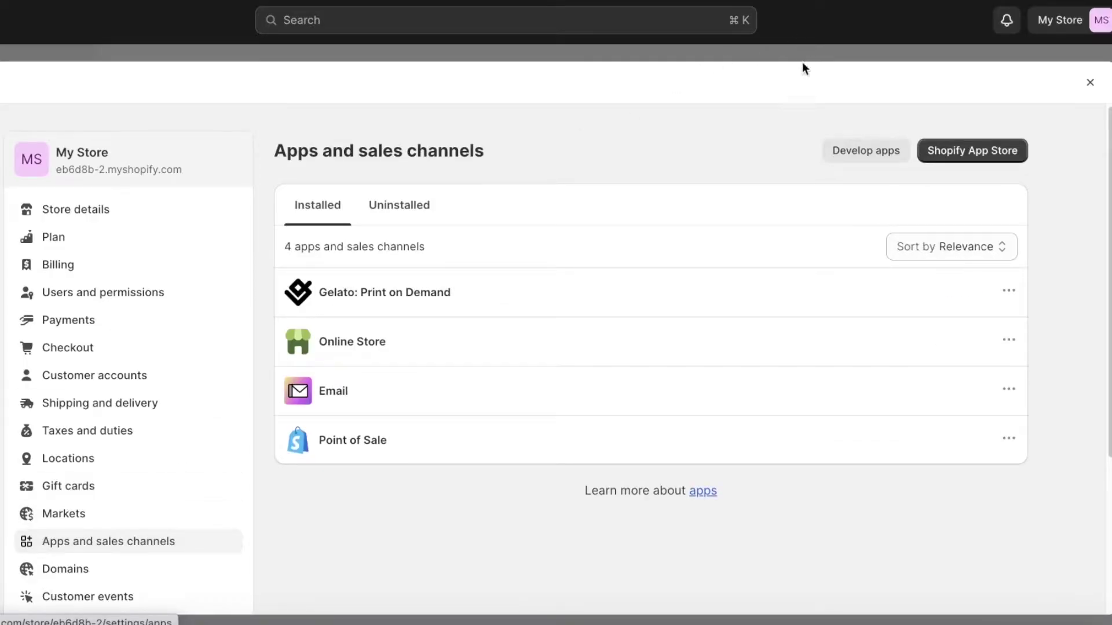
{"action": "left_click", "coordinate": [971, 152]}
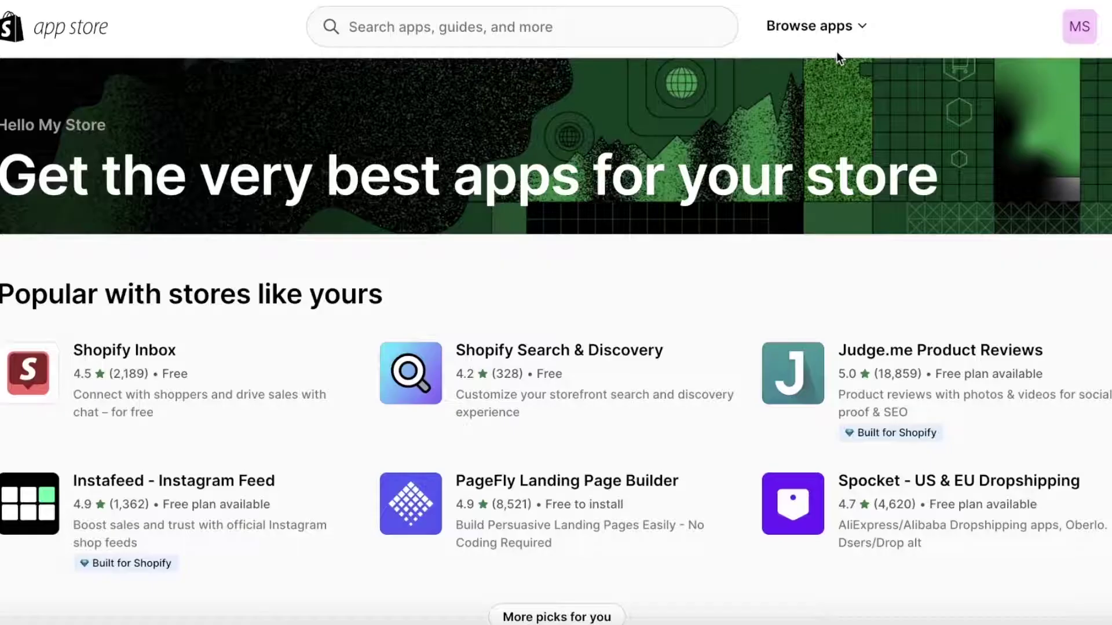
Search the app store for "estimated delivery date" and open the Estimated Delivery Date - Plus listing
{"action": "left_click", "coordinate": [566, 18]}
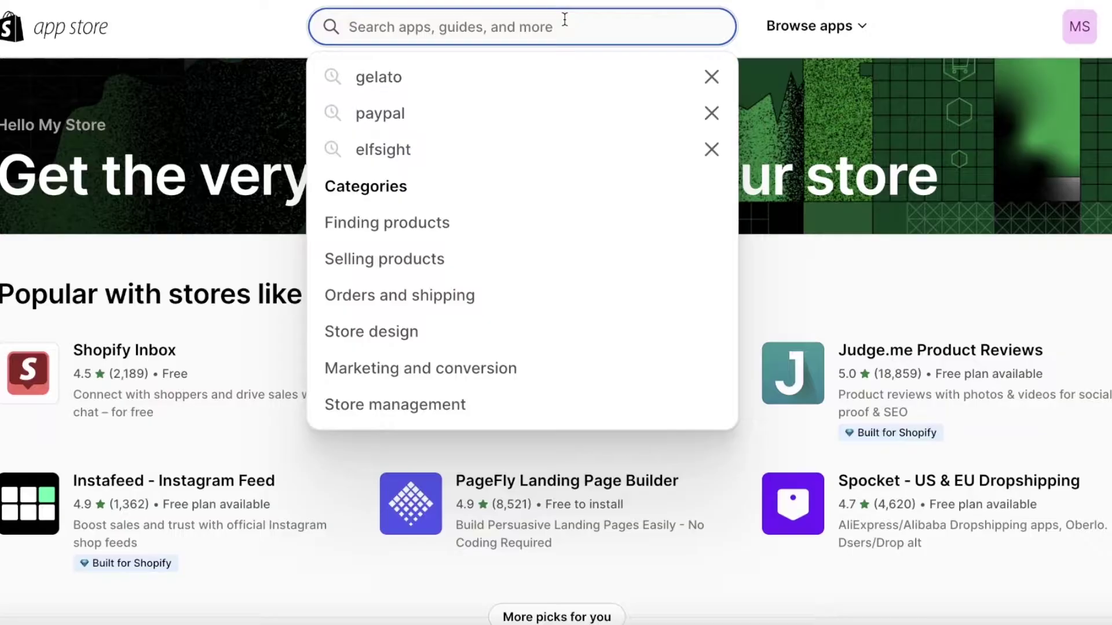
{"action": "type", "text": "estimated delivery date"}
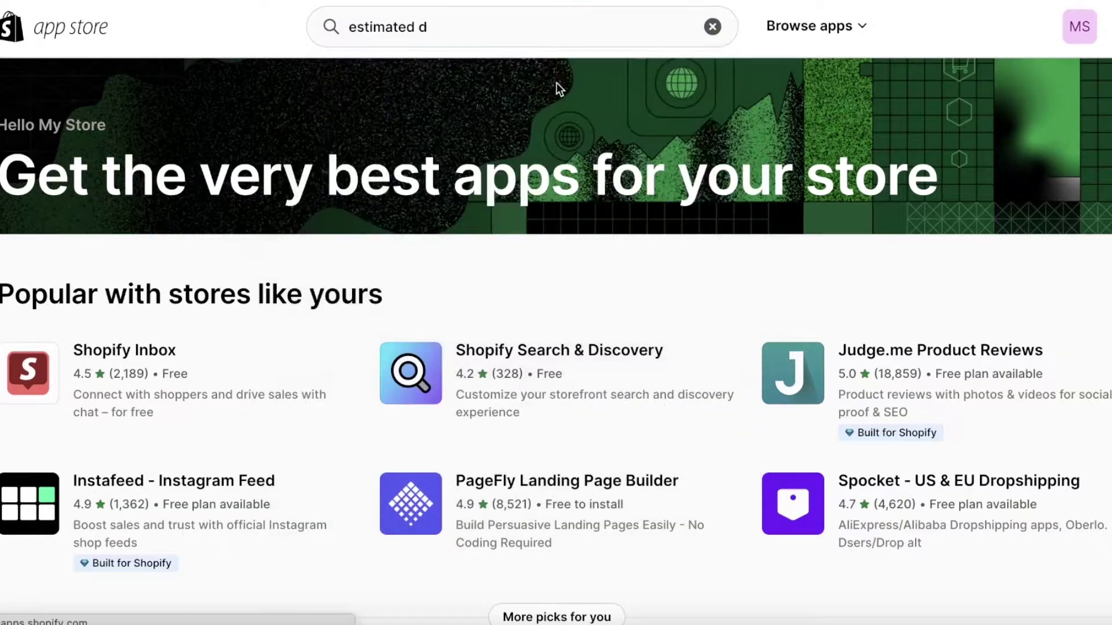
{"action": "key", "text": "Return"}
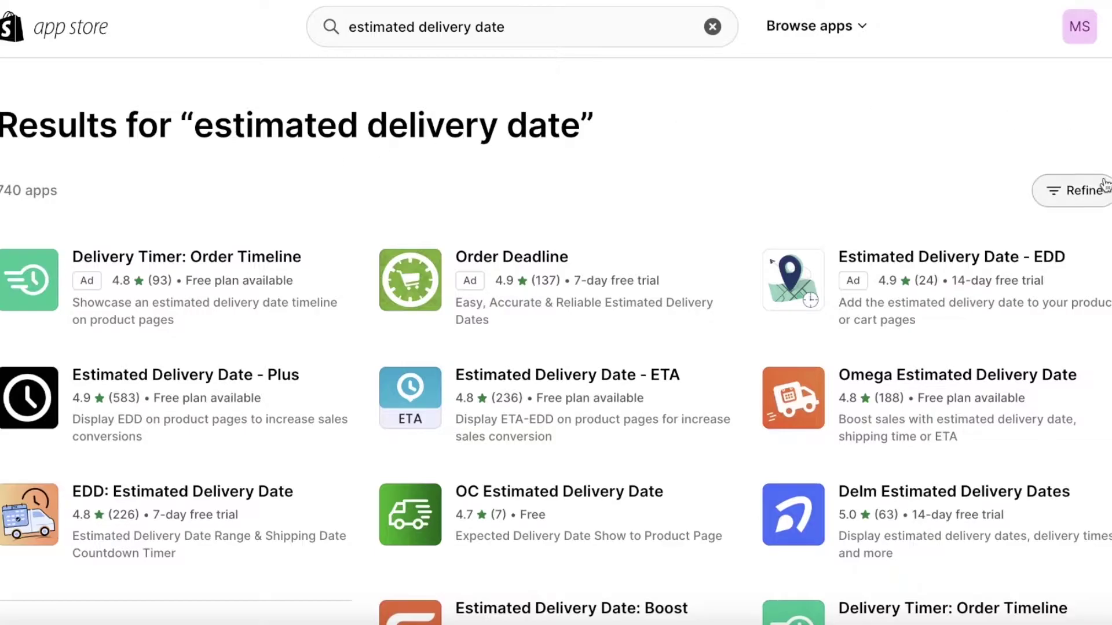
{"action": "scroll", "coordinate": [1084, 183], "scroll_direction": "down", "scroll_amount": 1}
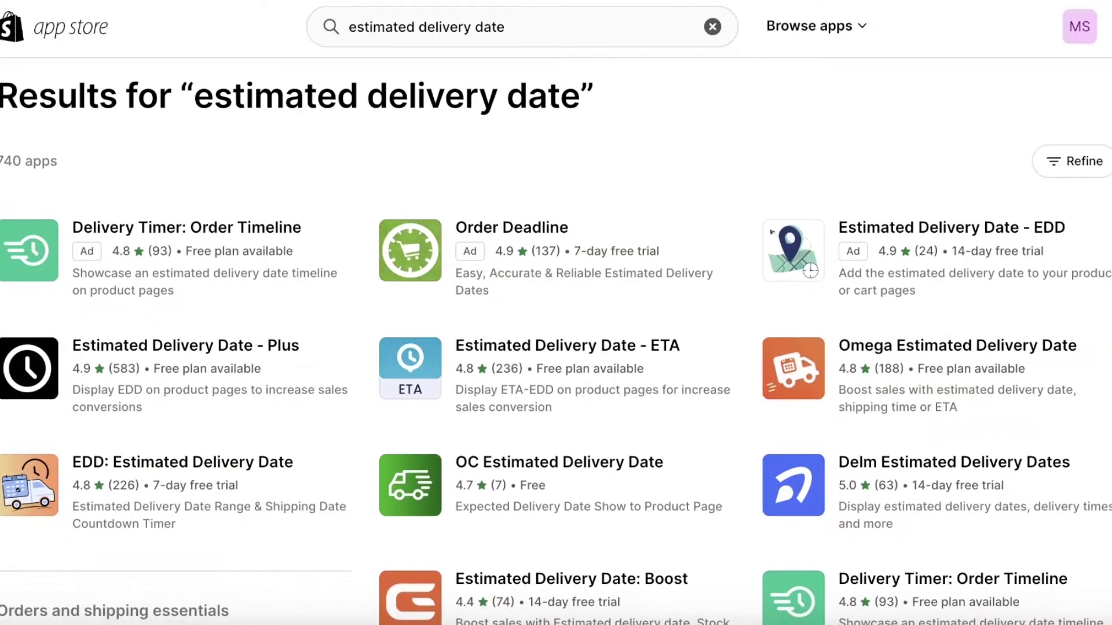
{"action": "scroll", "coordinate": [556, 347], "scroll_direction": "down", "scroll_amount": 3}
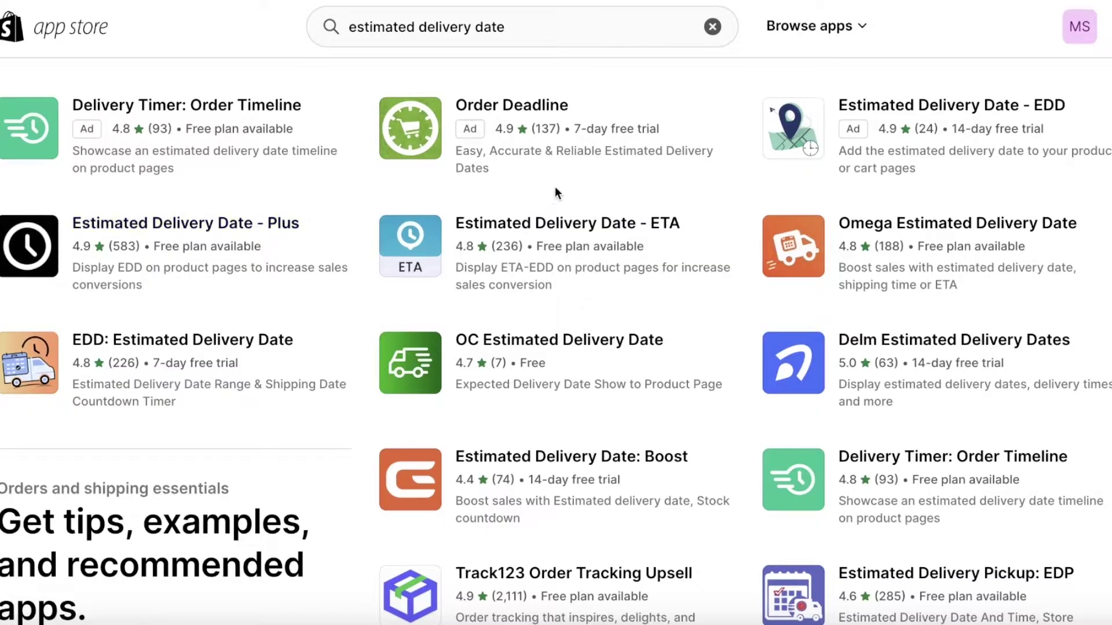
{"action": "scroll", "coordinate": [1002, 218], "scroll_direction": "down", "scroll_amount": 3}
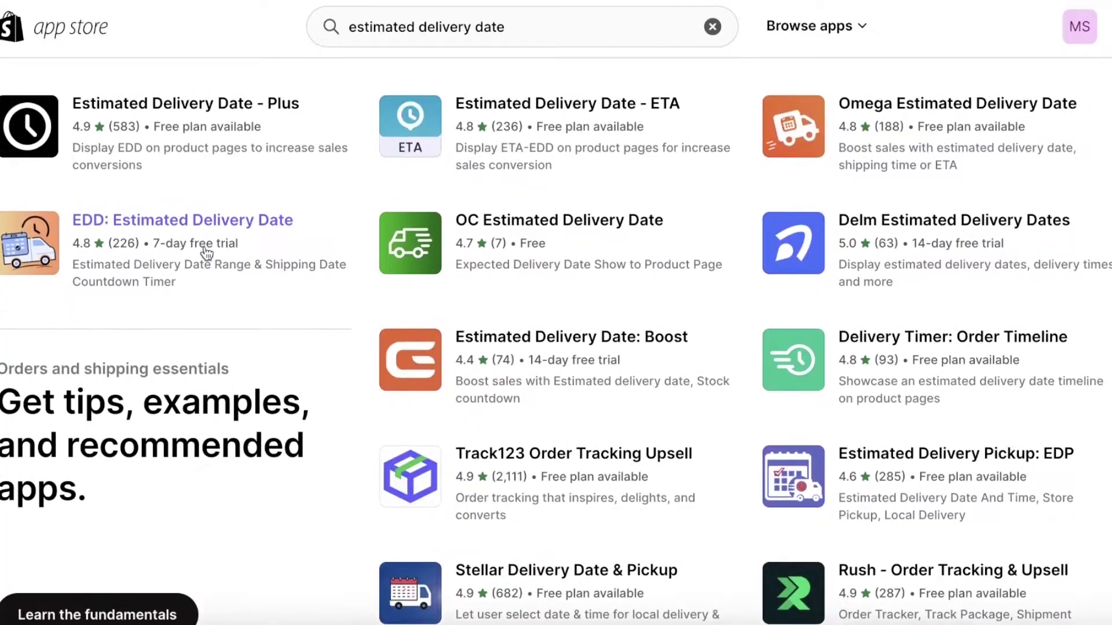
{"action": "scroll", "coordinate": [214, 249], "scroll_direction": "up", "scroll_amount": 3}
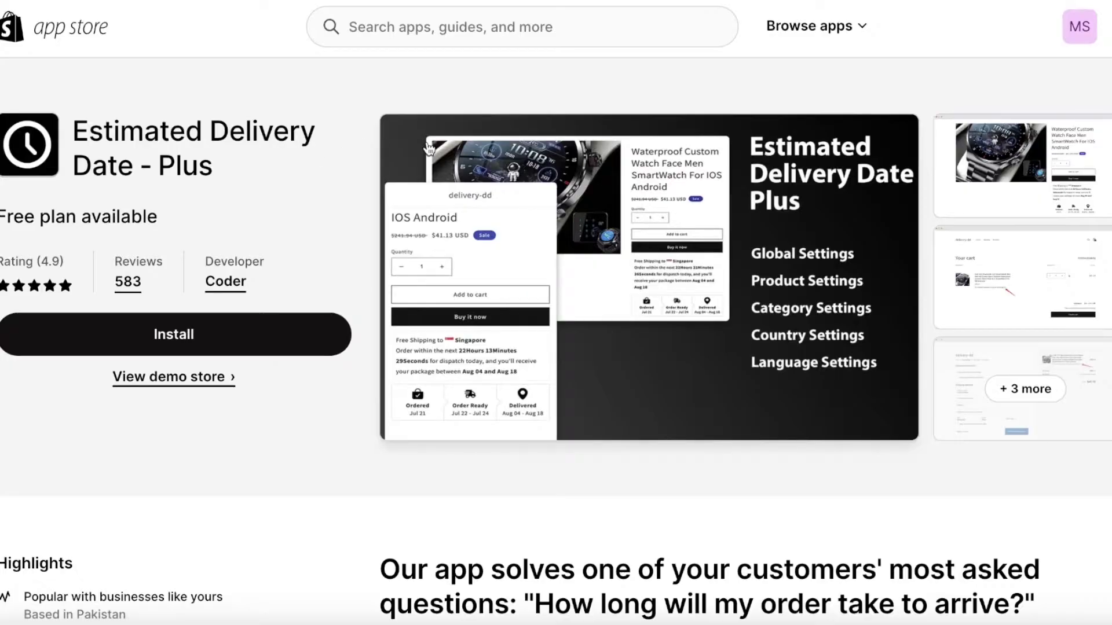
Review the features and pricing plans on the Estimated Delivery Date - Plus listing
{"action": "scroll", "coordinate": [340, 186], "scroll_direction": "down", "scroll_amount": 3}
{"action": "scroll", "coordinate": [166, 227], "scroll_direction": "up", "scroll_amount": 1}
{"action": "scroll", "coordinate": [330, 149], "scroll_direction": "up", "scroll_amount": 3}
{"action": "scroll", "coordinate": [389, 188], "scroll_direction": "down", "scroll_amount": 6}
{"action": "scroll", "coordinate": [389, 189], "scroll_direction": "down", "scroll_amount": 8}
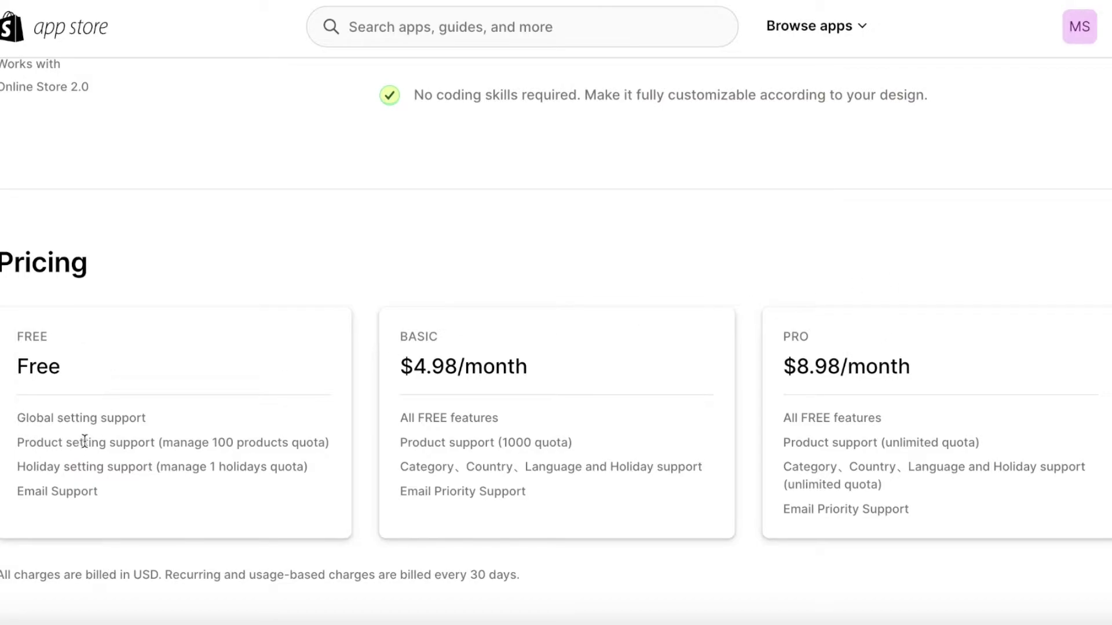
{"action": "scroll", "coordinate": [214, 430], "scroll_direction": "up", "scroll_amount": 10}
{"action": "scroll", "coordinate": [231, 317], "scroll_direction": "up", "scroll_amount": 2}
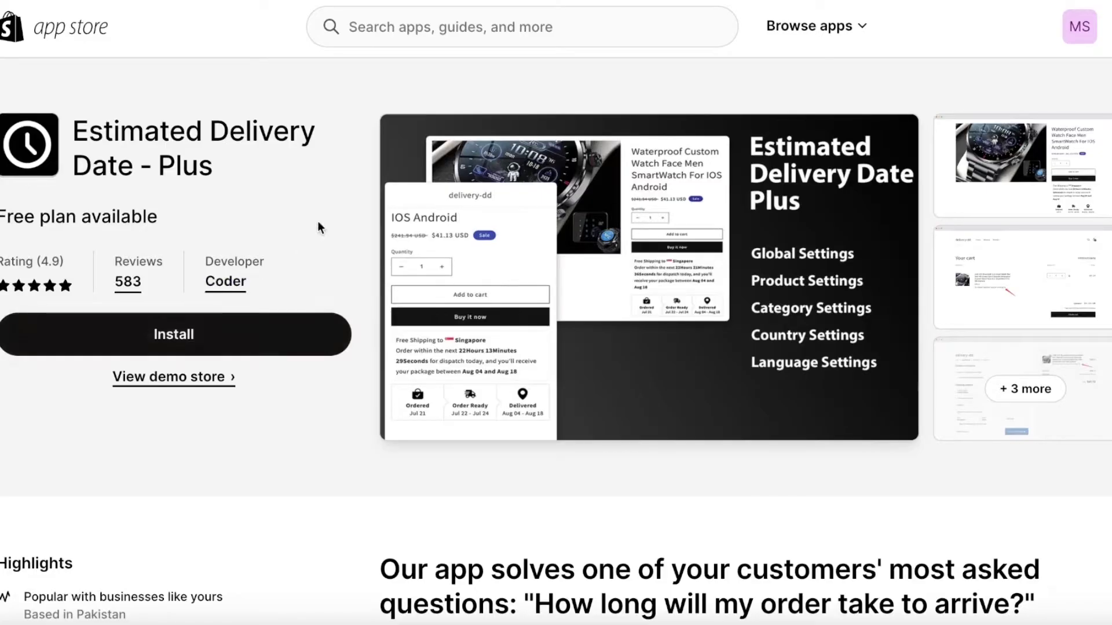
Install the Estimated Delivery Date - Plus app on the store
{"action": "left_click", "coordinate": [196, 336]}
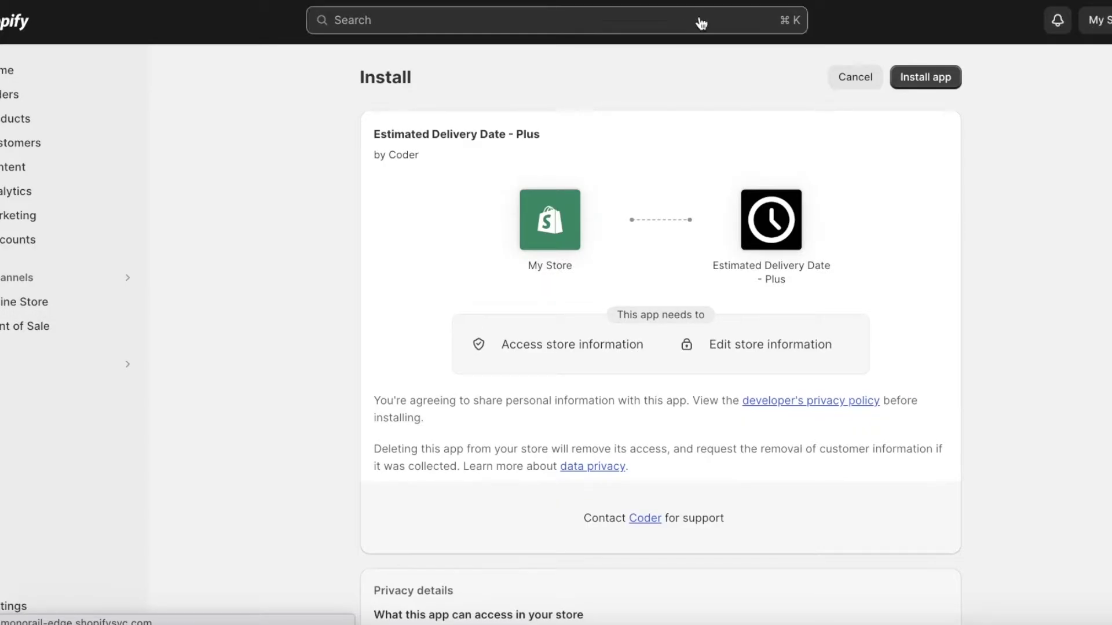
{"action": "left_click", "coordinate": [918, 74]}
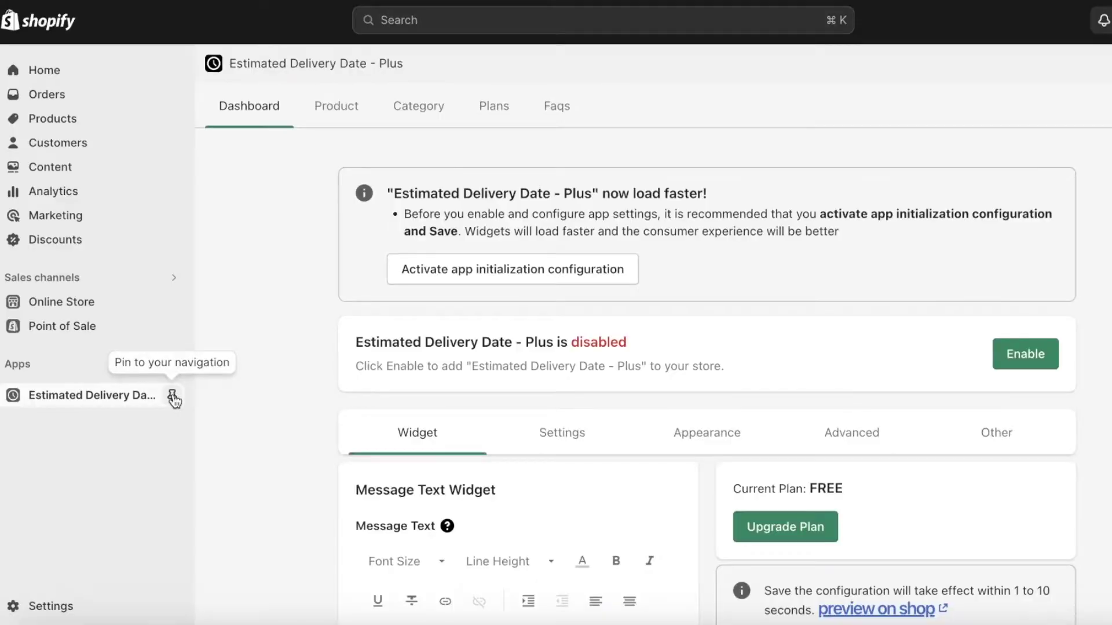
Pin Estimated Delivery Date - Plus to the admin navigation and enable it for the store
{"action": "left_click", "coordinate": [173, 400]}
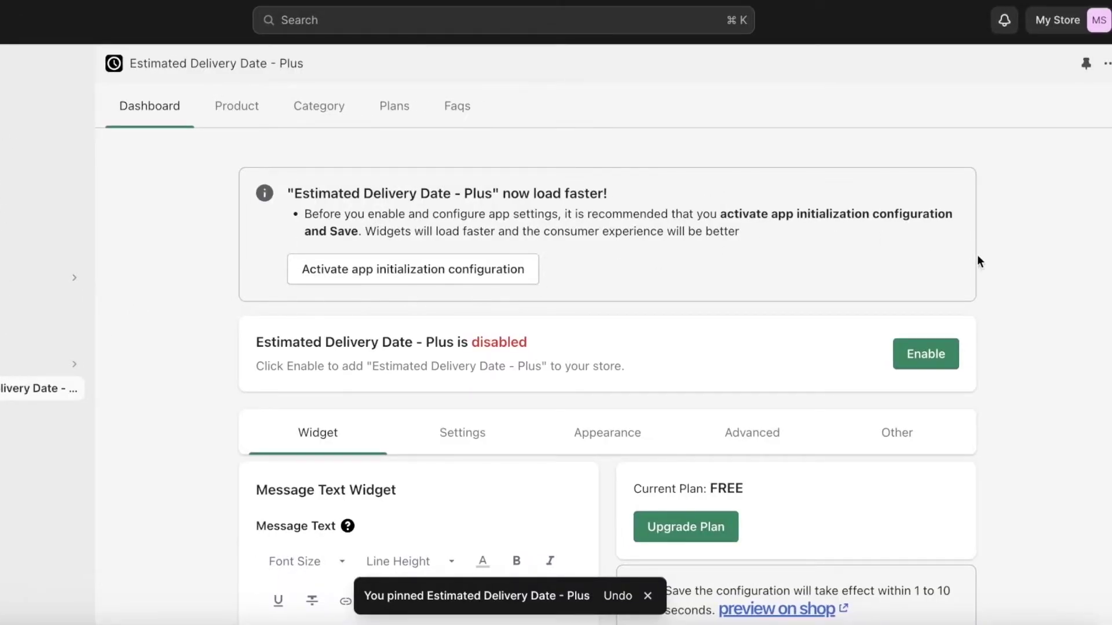
{"action": "left_click", "coordinate": [945, 355]}
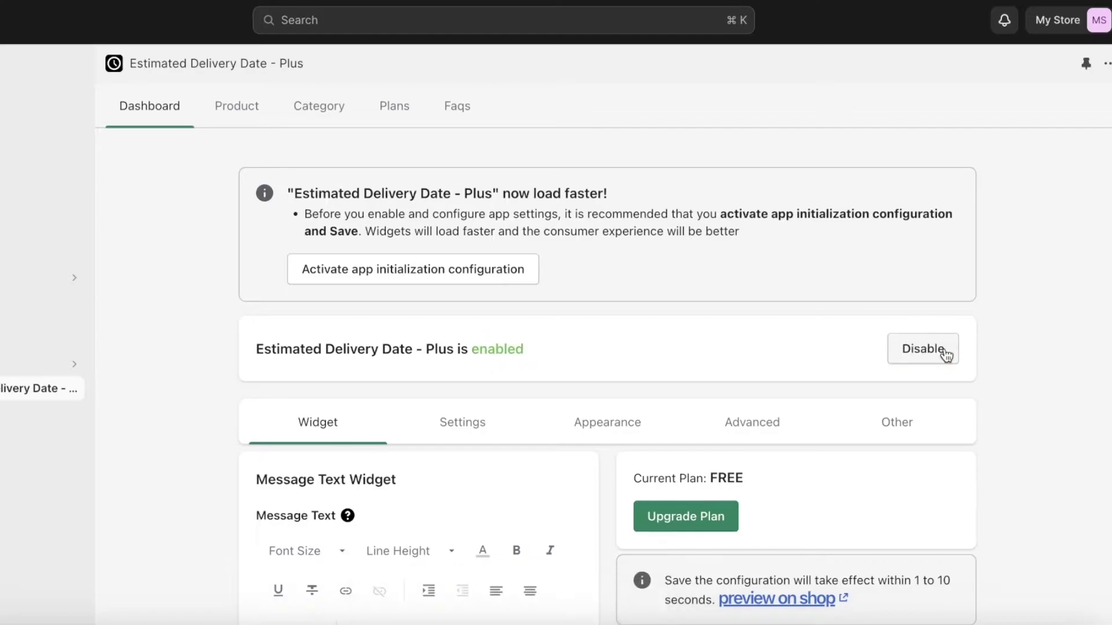
Examine the dashboard's message text widget, its available variables and the progress bar widget options
{"action": "scroll", "coordinate": [506, 261], "scroll_direction": "down", "scroll_amount": 3}
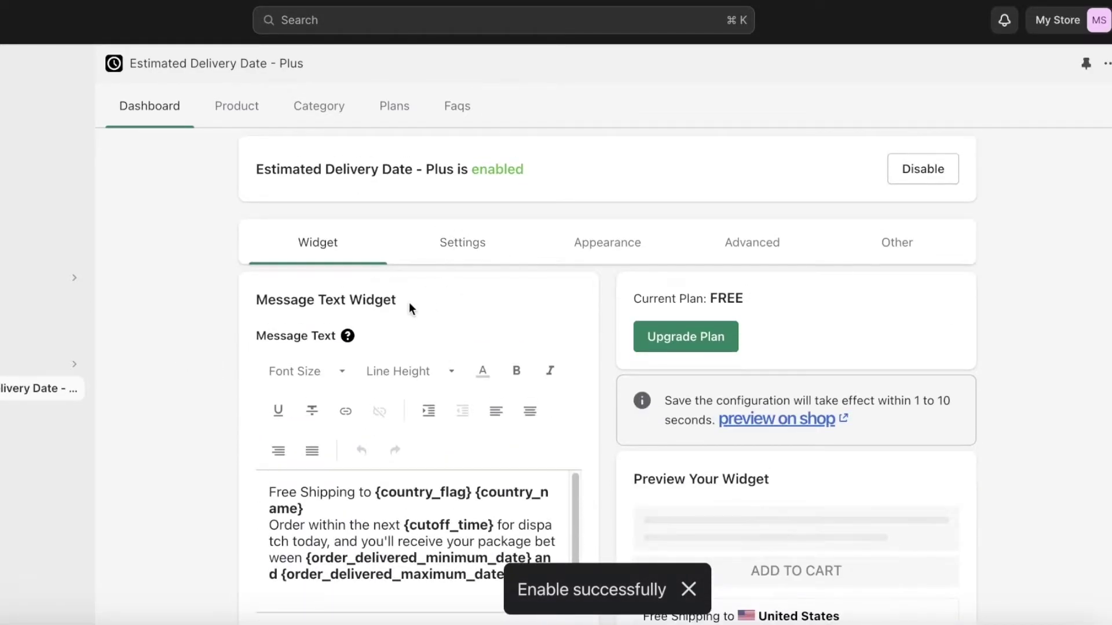
{"action": "scroll", "coordinate": [408, 304], "scroll_direction": "up", "scroll_amount": 1}
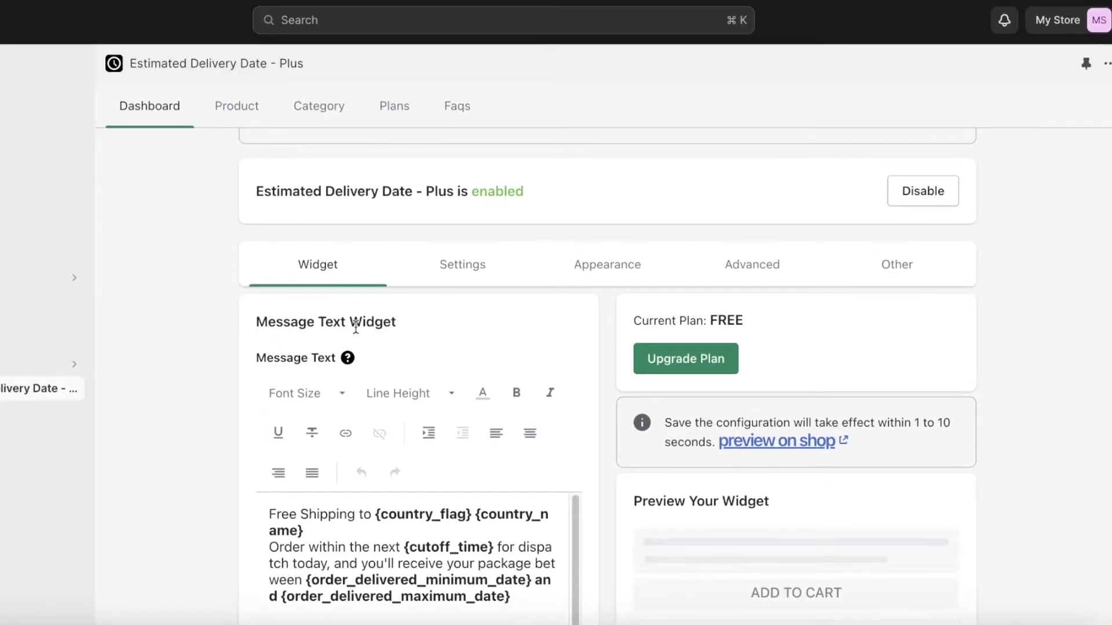
{"action": "scroll", "coordinate": [360, 335], "scroll_direction": "down", "scroll_amount": 2}
{"action": "scroll", "coordinate": [387, 268], "scroll_direction": "down", "scroll_amount": 5}
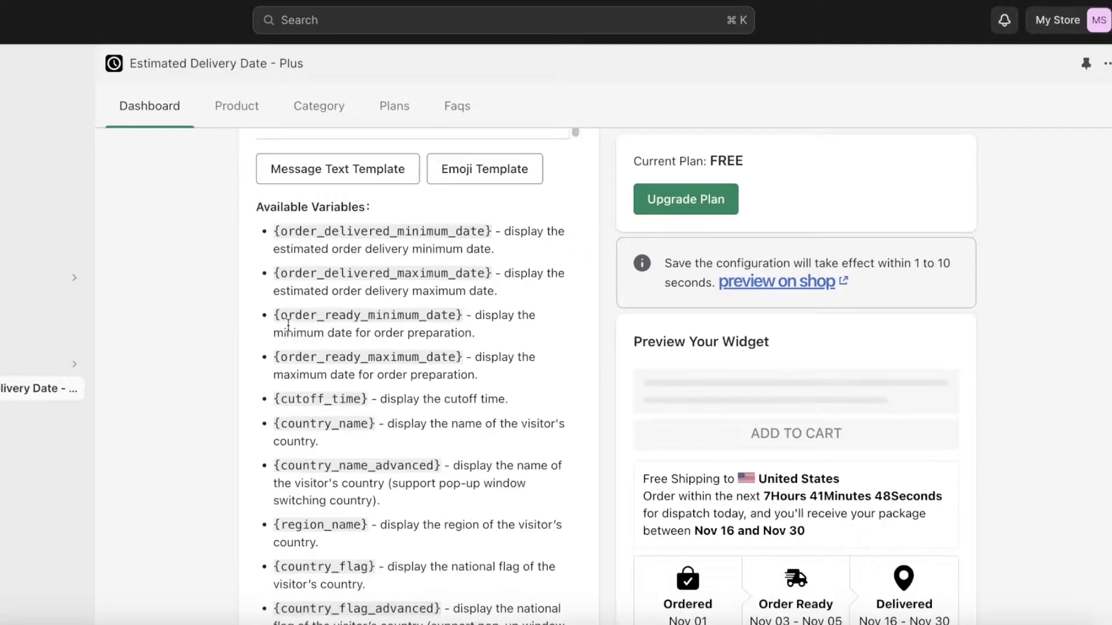
{"action": "scroll", "coordinate": [381, 365], "scroll_direction": "down", "scroll_amount": 3}
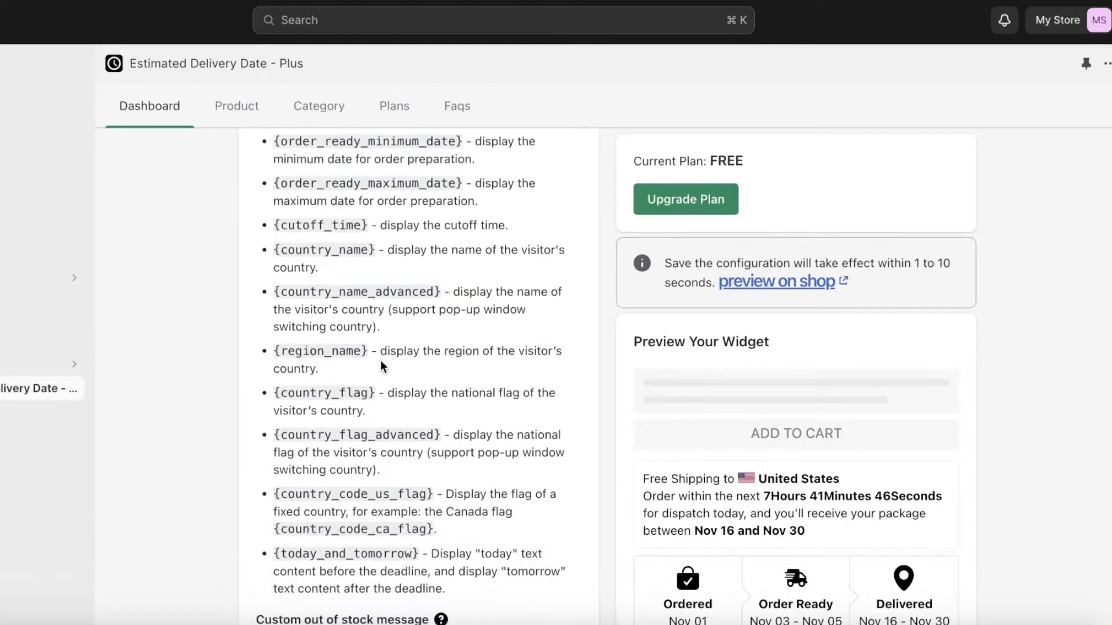
{"action": "scroll", "coordinate": [380, 365], "scroll_direction": "down", "scroll_amount": 6}
{"action": "scroll", "coordinate": [381, 371], "scroll_direction": "down", "scroll_amount": 2}
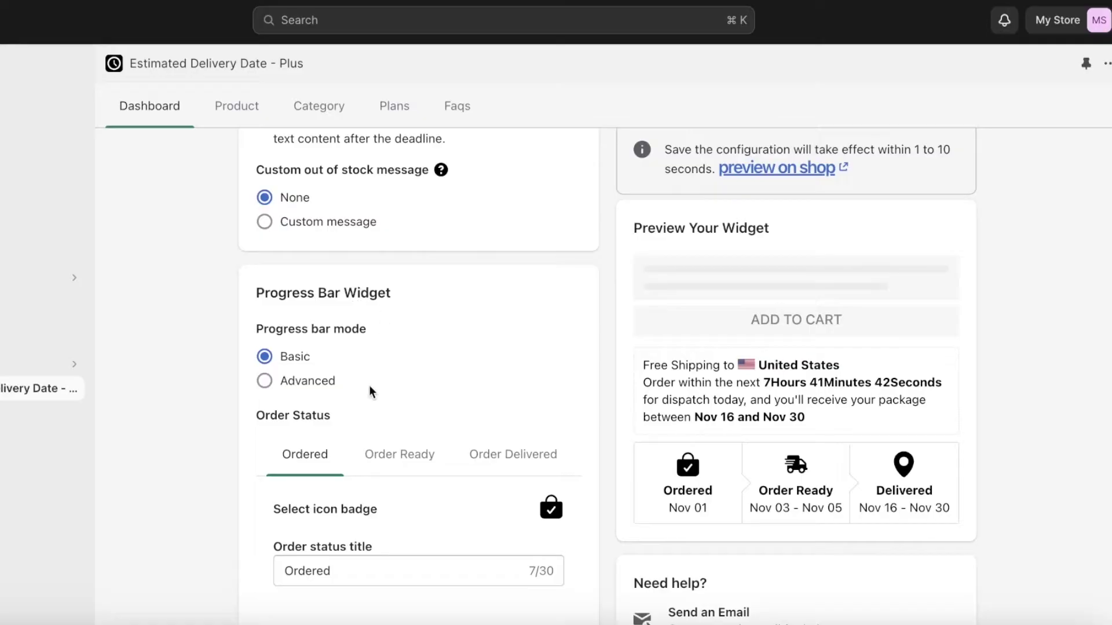
{"action": "scroll", "coordinate": [369, 392], "scroll_direction": "down", "scroll_amount": 1}
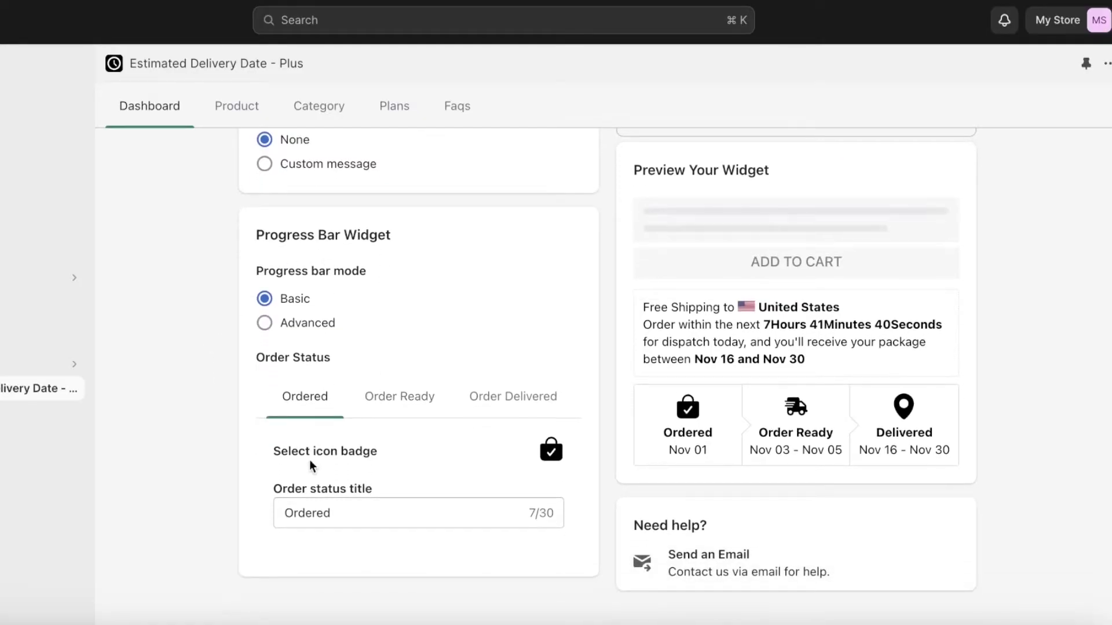
{"action": "scroll", "coordinate": [390, 329], "scroll_direction": "up", "scroll_amount": 10}
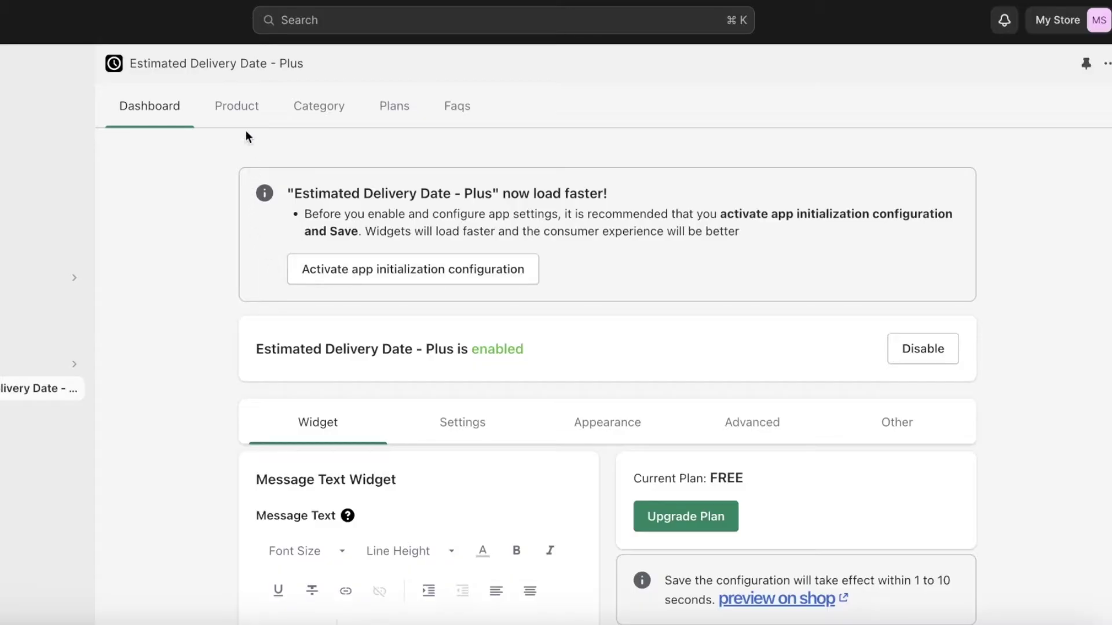
Show the app's product list and preview the Anon Tote page in the storefront
{"action": "left_click", "coordinate": [243, 108]}
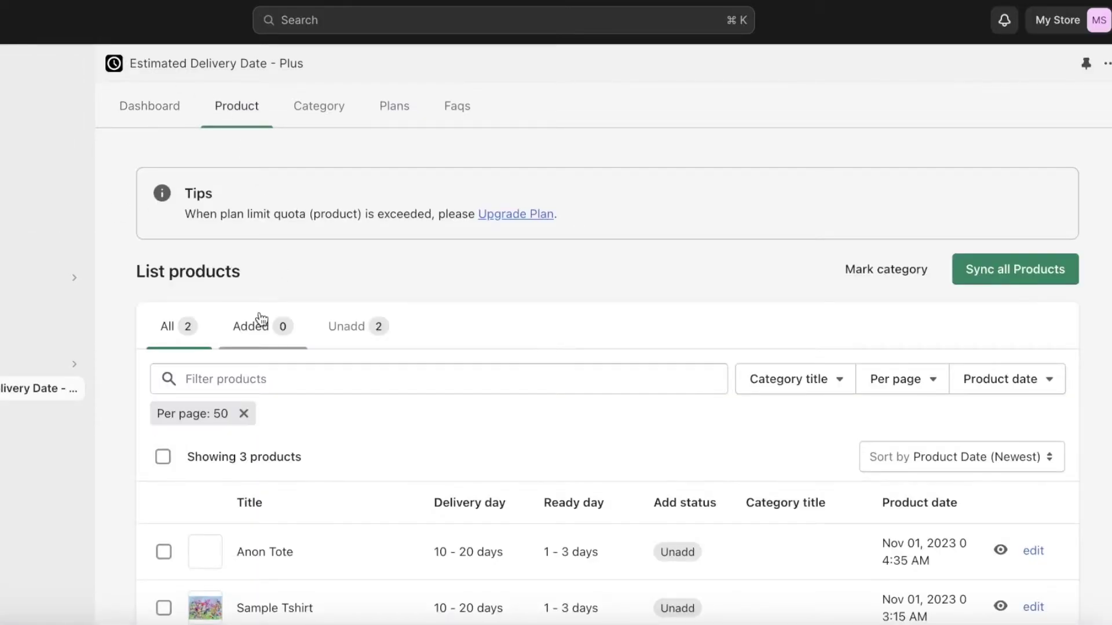
{"action": "scroll", "coordinate": [260, 319], "scroll_direction": "down", "scroll_amount": 2}
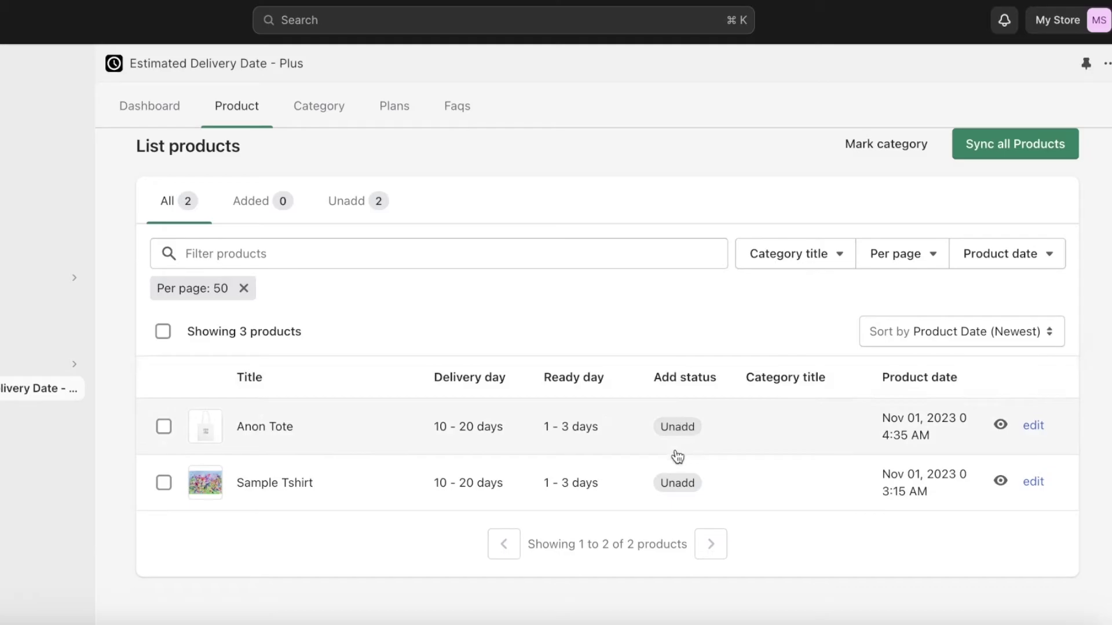
{"action": "left_click", "coordinate": [1001, 428]}
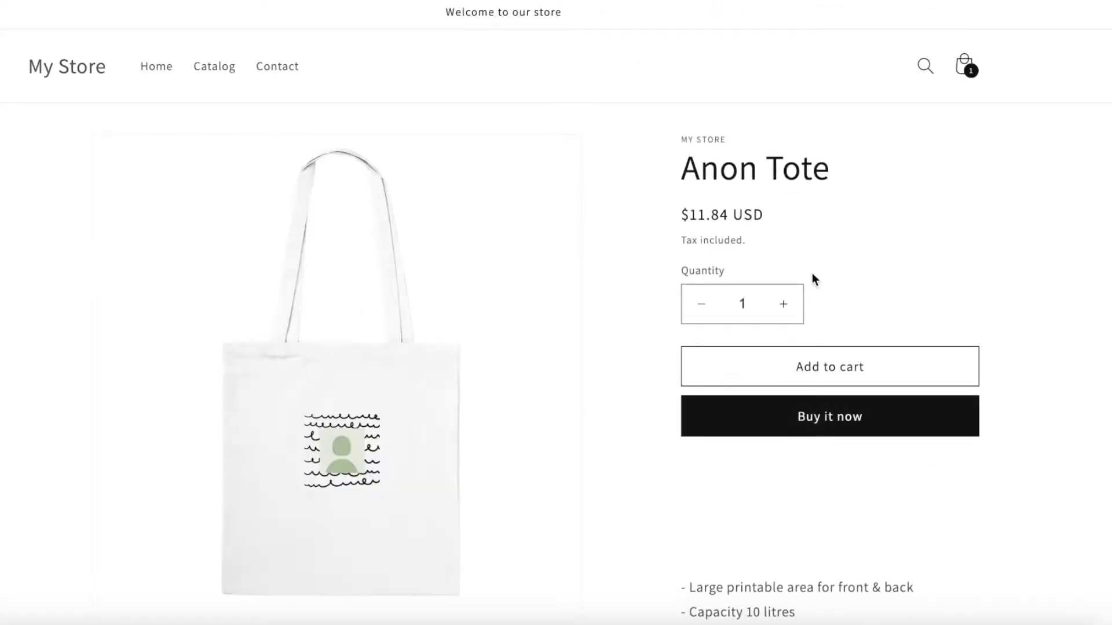
{"action": "scroll", "coordinate": [810, 271], "scroll_direction": "down", "scroll_amount": 10}
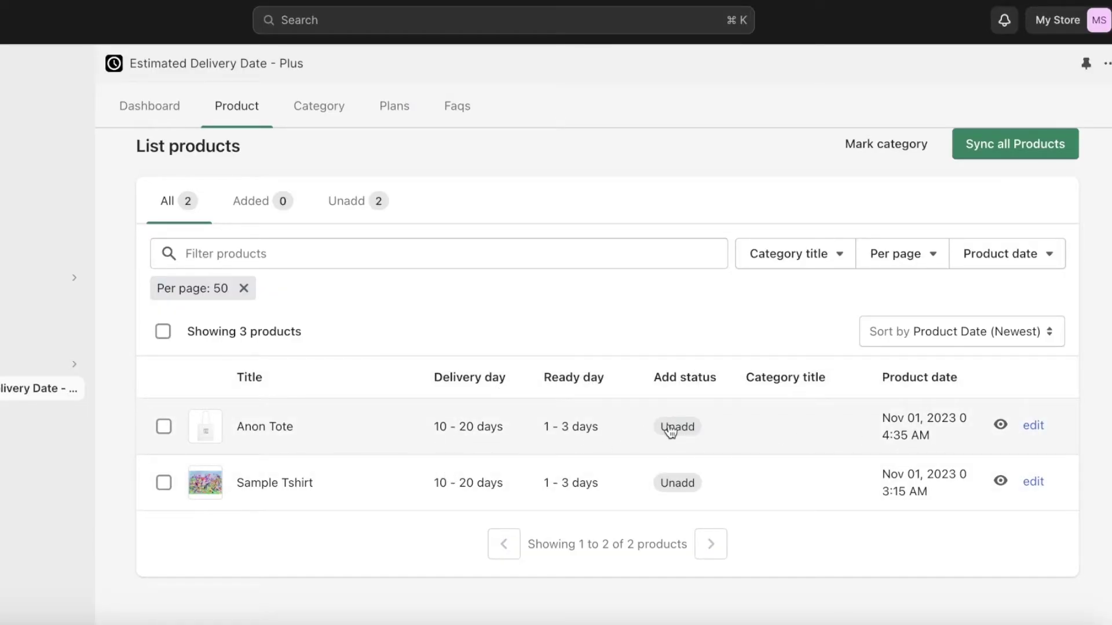
{"action": "left_click", "coordinate": [164, 447]}
{"action": "left_click", "coordinate": [162, 480]}
{"action": "left_click", "coordinate": [437, 333]}
{"action": "left_click", "coordinate": [437, 335]}
{"action": "left_click", "coordinate": [443, 335]}
{"action": "left_click", "coordinate": [440, 412]}
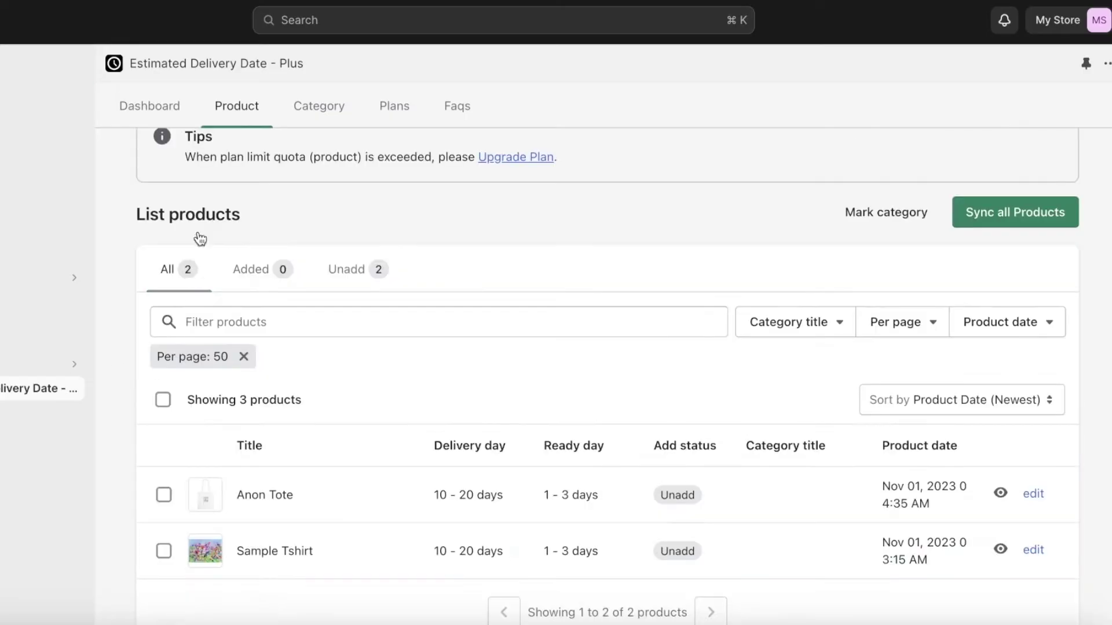
Look through the app's category and FAQ pages and return to its dashboard
{"action": "left_click", "coordinate": [318, 106]}
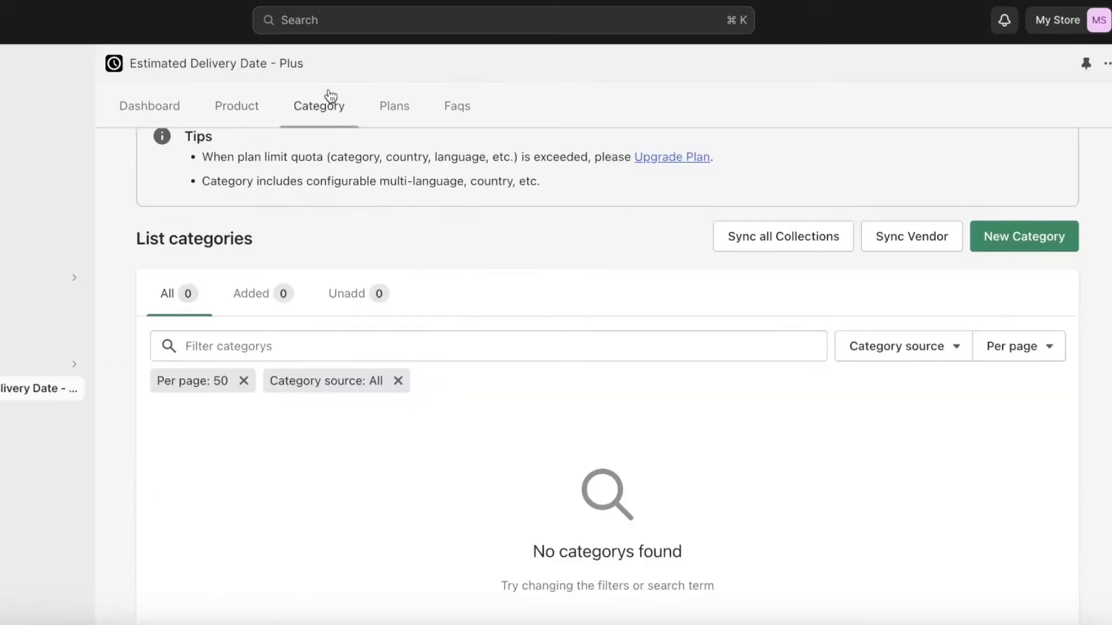
{"action": "left_click", "coordinate": [376, 112]}
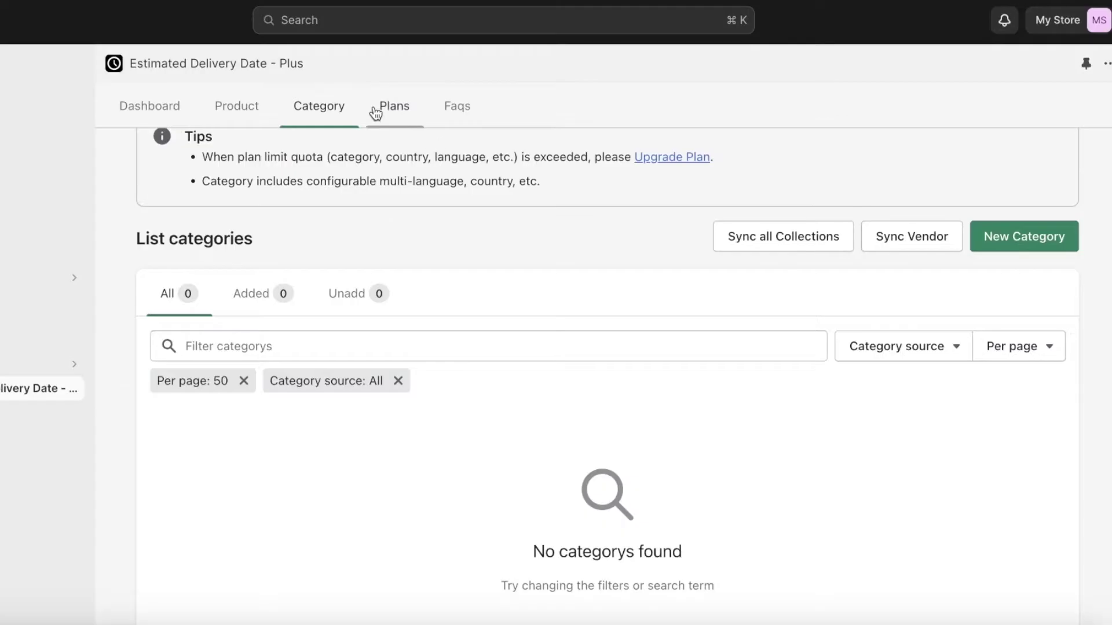
{"action": "left_click", "coordinate": [454, 114]}
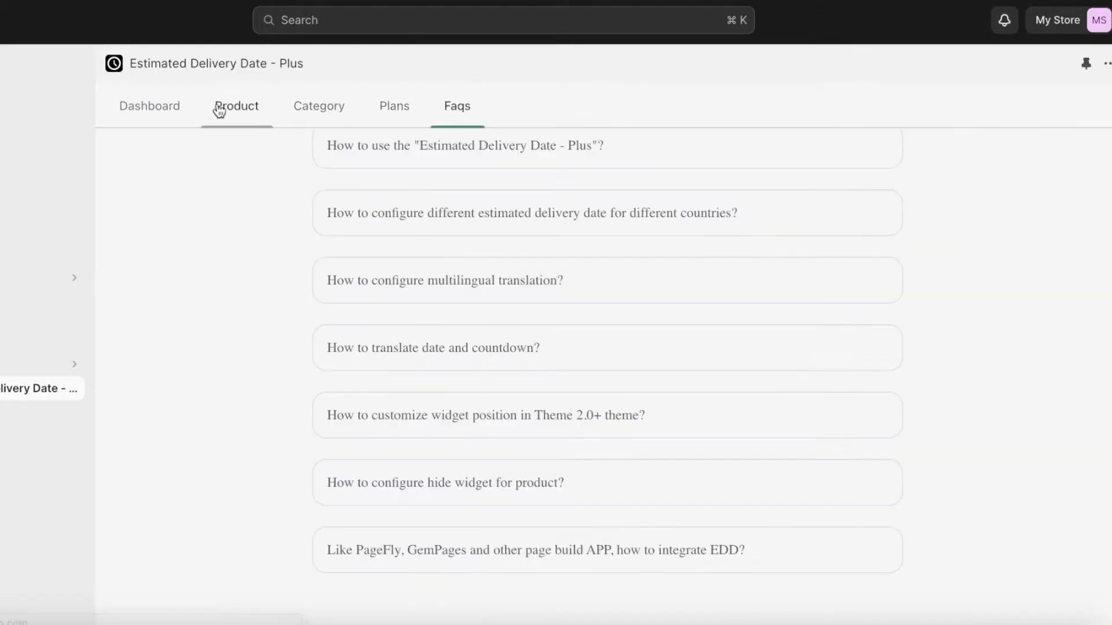
{"action": "left_click", "coordinate": [170, 113]}
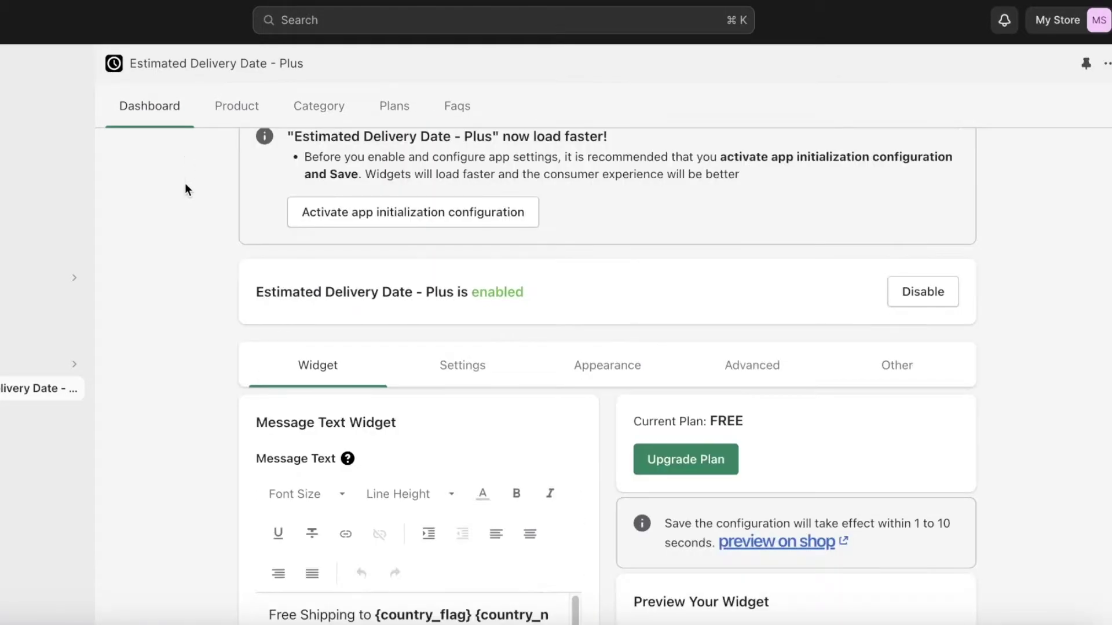
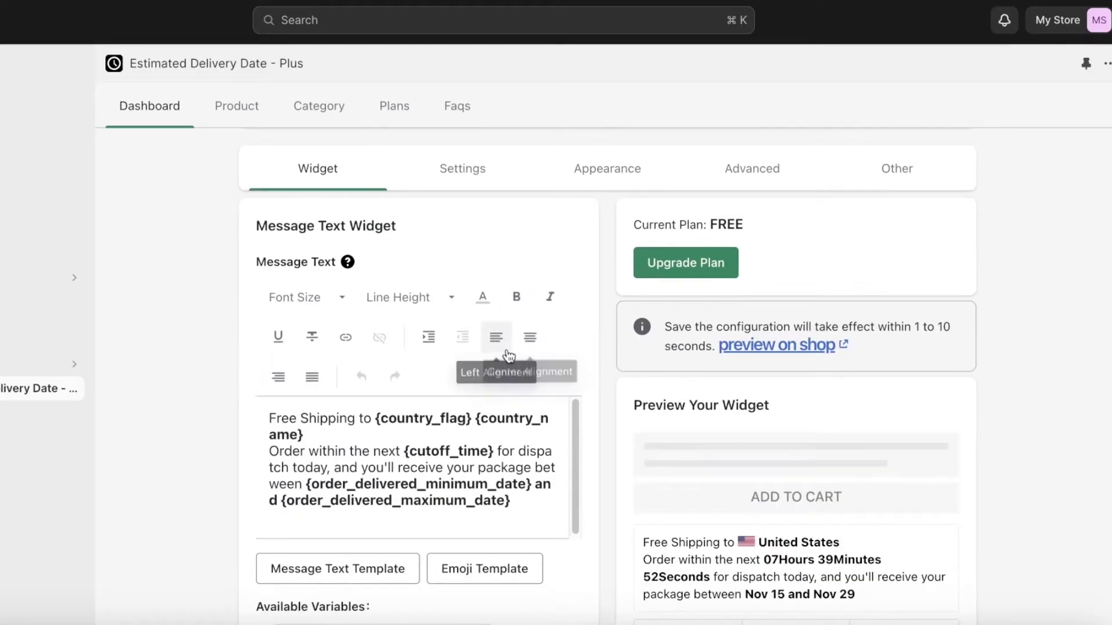
Review the variables available for the message text and the custom out of stock message options
{"action": "scroll", "coordinate": [545, 380], "scroll_direction": "down", "scroll_amount": 7}
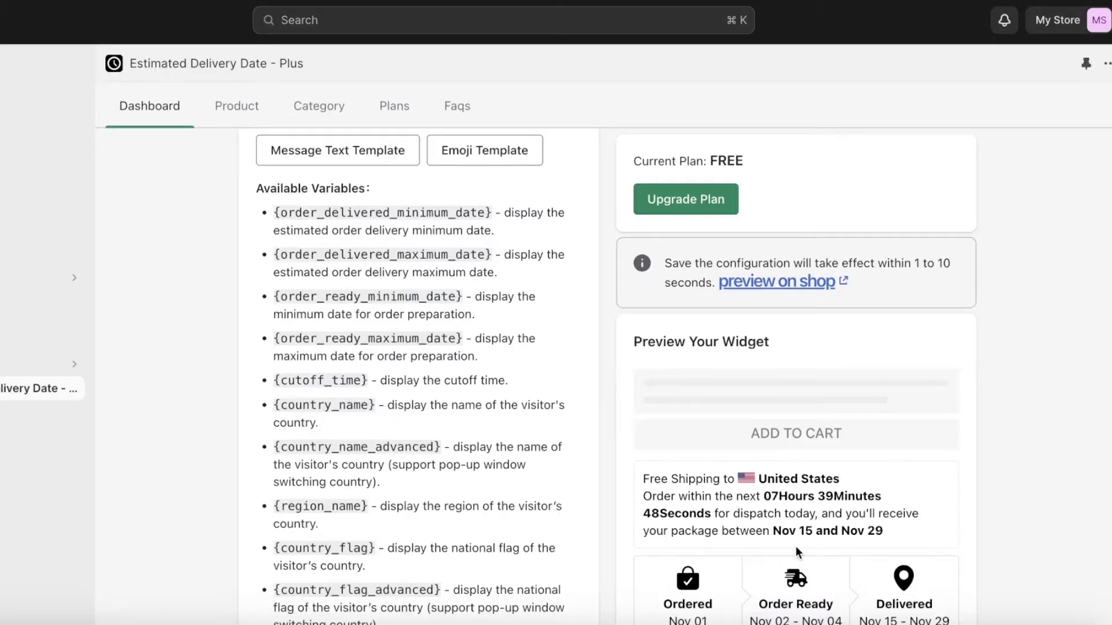
{"action": "scroll", "coordinate": [504, 432], "scroll_direction": "down", "scroll_amount": 4}
{"action": "scroll", "coordinate": [503, 431], "scroll_direction": "down", "scroll_amount": 6}
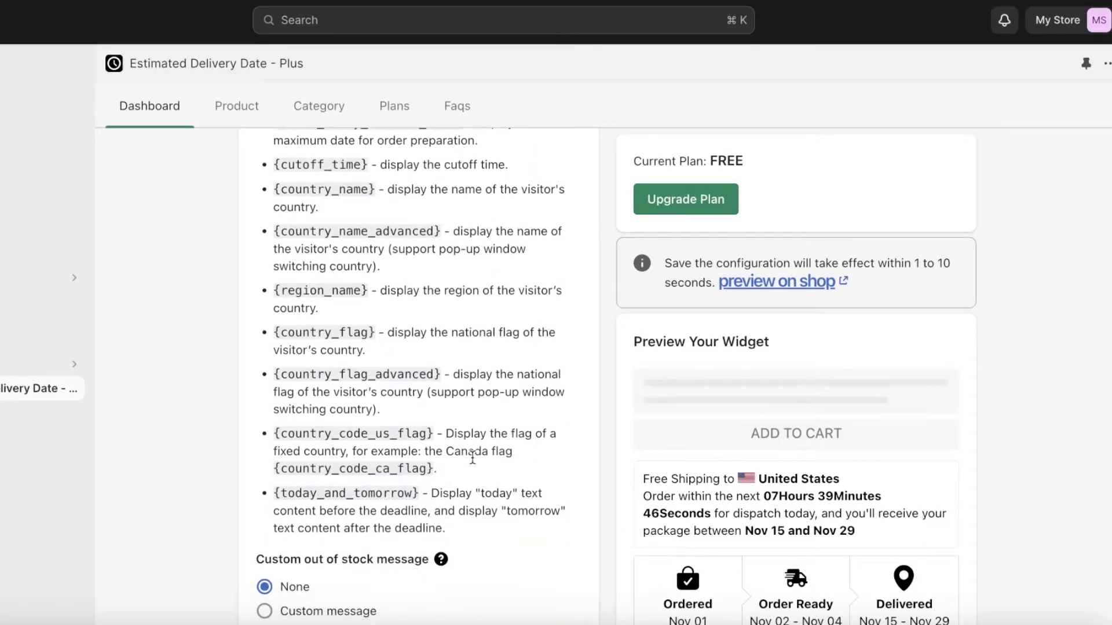
{"action": "scroll", "coordinate": [309, 429], "scroll_direction": "down", "scroll_amount": 2}
{"action": "scroll", "coordinate": [310, 434], "scroll_direction": "up", "scroll_amount": 12}
{"action": "scroll", "coordinate": [313, 434], "scroll_direction": "down", "scroll_amount": 6}
{"action": "scroll", "coordinate": [352, 421], "scroll_direction": "up", "scroll_amount": 8}
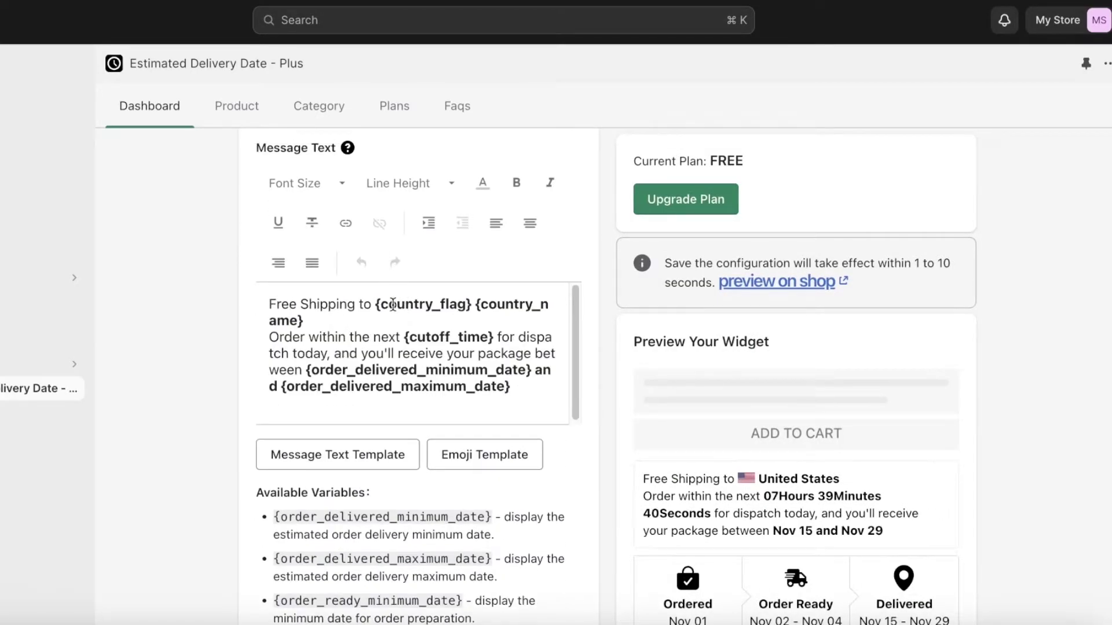
Delete the "Free Shipping to {country_flag} {country_name}" line from the widget's message text and check the widget preview
{"action": "left_click_drag", "start_coordinate": [303, 320], "coordinate": [252, 307]}
{"action": "key", "text": "BackSpace"}
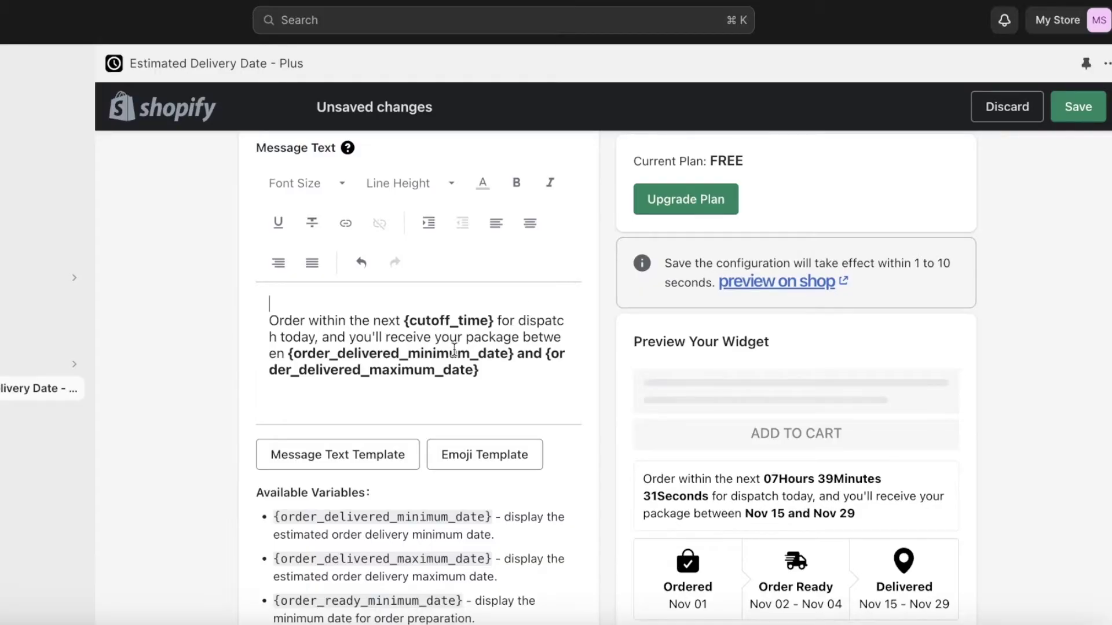
{"action": "scroll", "coordinate": [349, 269], "scroll_direction": "down", "scroll_amount": 3}
{"action": "scroll", "coordinate": [348, 269], "scroll_direction": "up", "scroll_amount": 4}
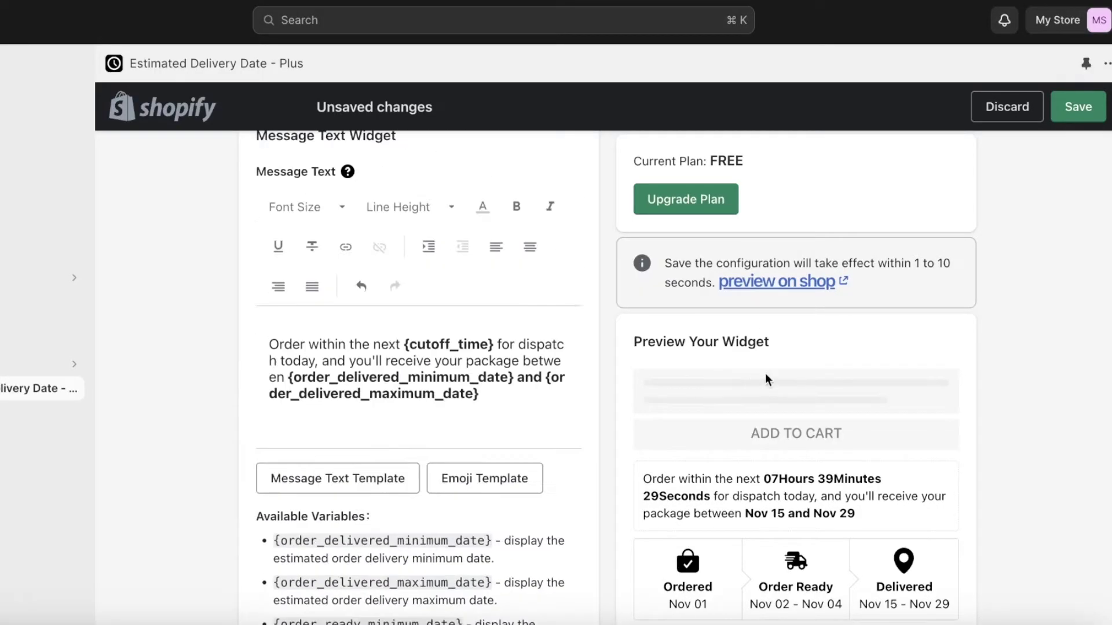
{"action": "scroll", "coordinate": [513, 346], "scroll_direction": "up", "scroll_amount": 1}
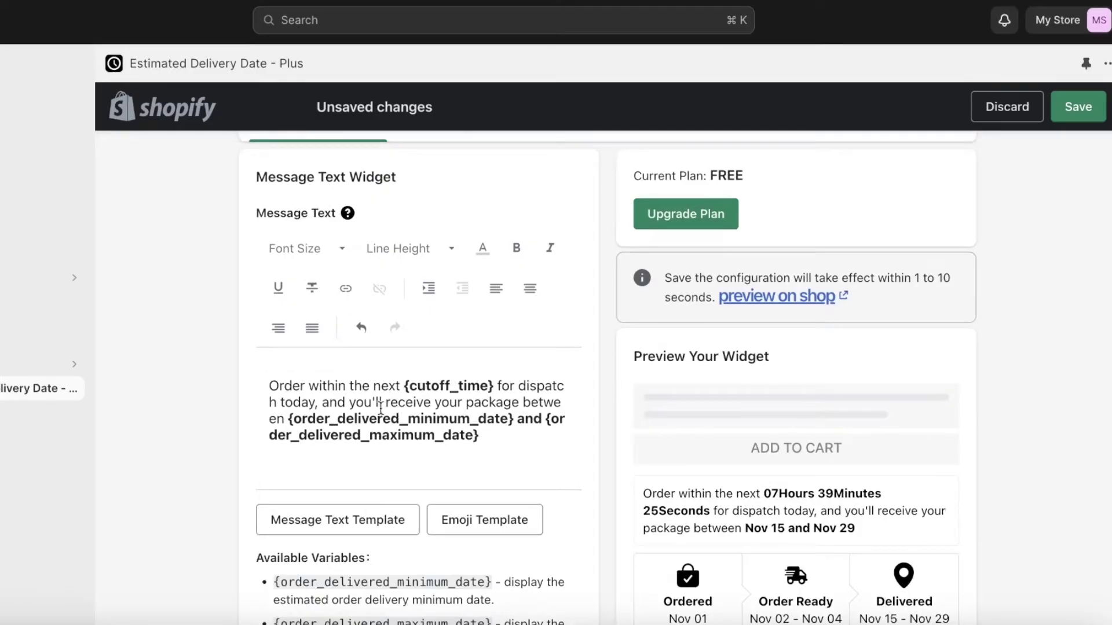
Set the minimum order delivery days to 3 in the date range settings
{"action": "scroll", "coordinate": [502, 405], "scroll_direction": "up", "scroll_amount": 1}
{"action": "left_click", "coordinate": [486, 161]}
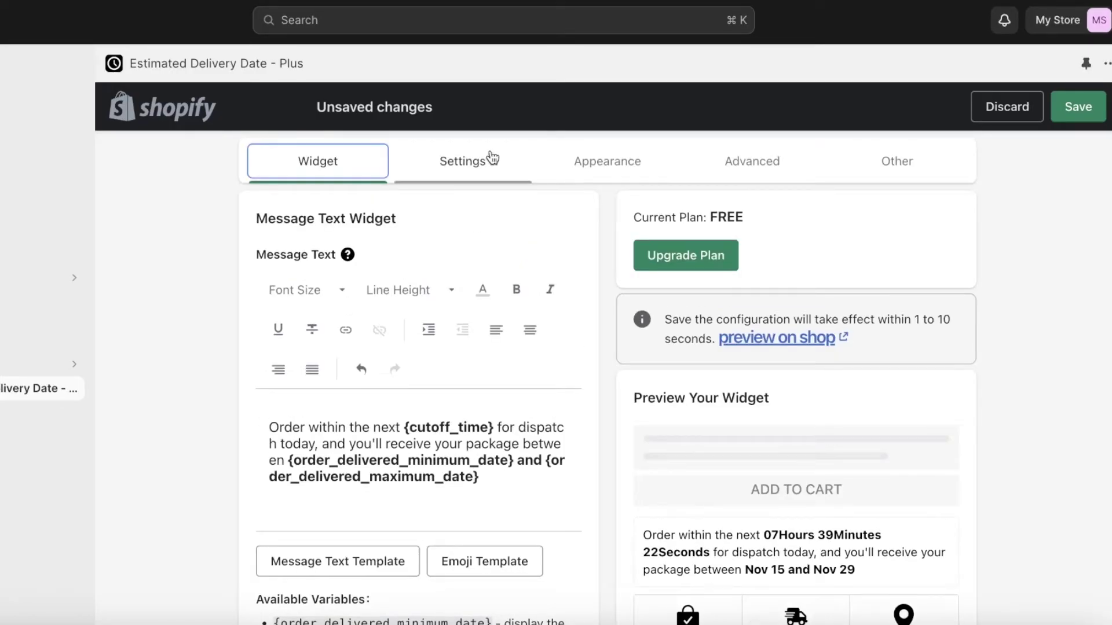
{"action": "scroll", "coordinate": [500, 223], "scroll_direction": "up", "scroll_amount": 1}
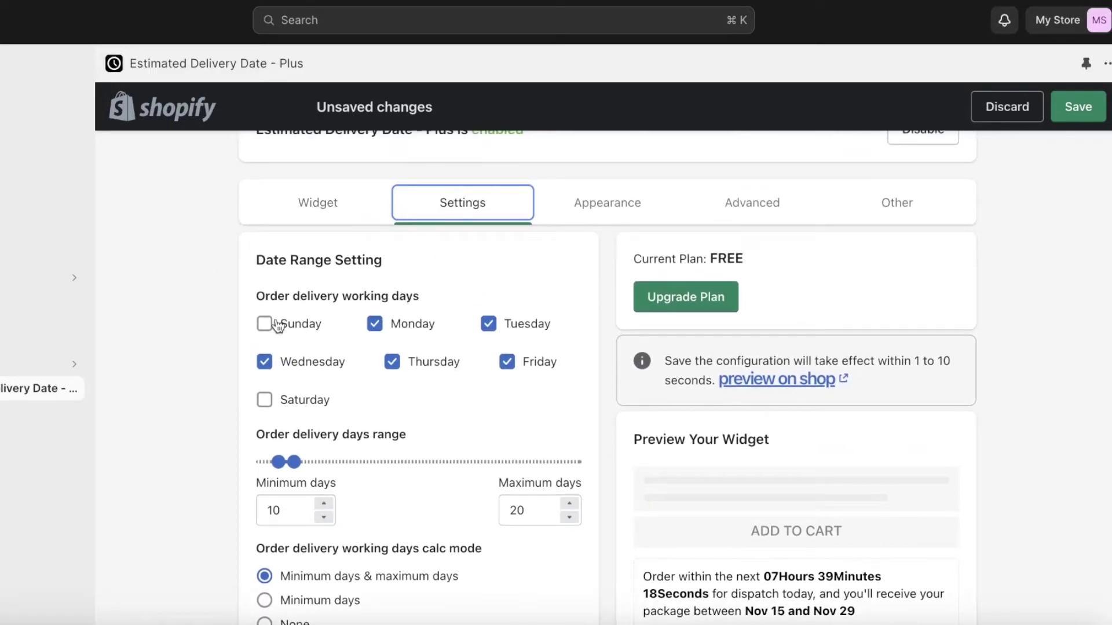
{"action": "scroll", "coordinate": [349, 509], "scroll_direction": "down", "scroll_amount": 1}
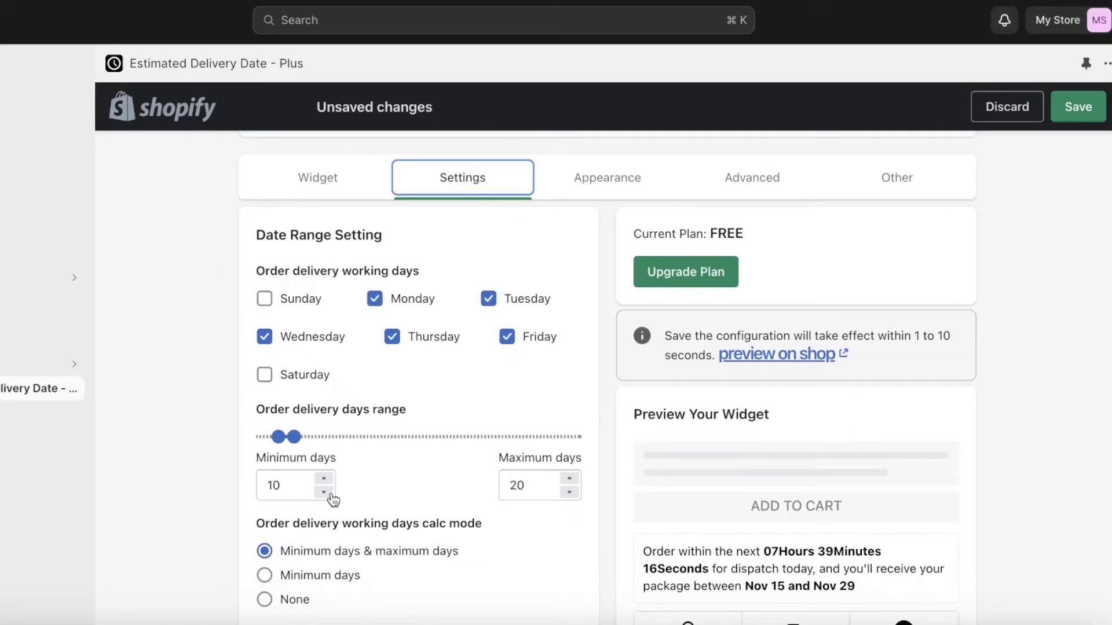
{"action": "scroll", "coordinate": [337, 491], "scroll_direction": "down", "scroll_amount": 3}
{"action": "left_click", "coordinate": [325, 318]}
{"action": "left_click", "coordinate": [325, 318]}
{"action": "left_click", "coordinate": [324, 318]}
{"action": "left_click", "coordinate": [325, 304]}
Set the maximum order delivery days to 9
{"action": "left_click", "coordinate": [567, 324]}
{"action": "left_click", "coordinate": [567, 324]}
{"action": "left_click", "coordinate": [567, 324]}
{"action": "left_click", "coordinate": [567, 325]}
{"action": "left_click", "coordinate": [567, 325]}
{"action": "left_click", "coordinate": [567, 325]}
{"action": "left_click", "coordinate": [567, 325]}
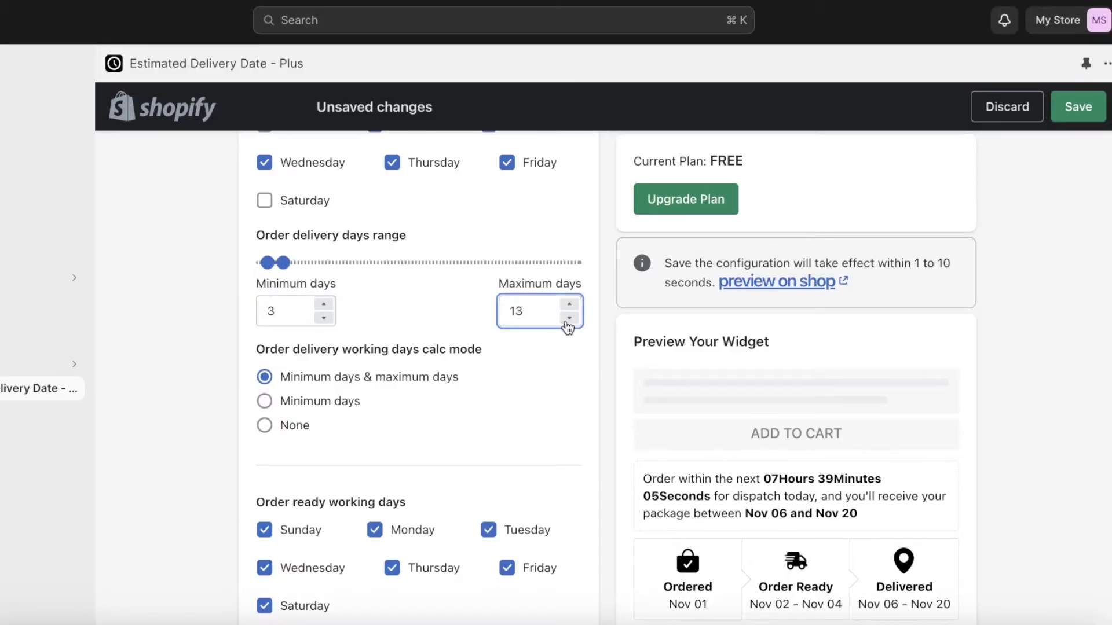
{"action": "left_click", "coordinate": [566, 323]}
{"action": "left_click", "coordinate": [567, 323]}
{"action": "left_click", "coordinate": [567, 323]}
{"action": "left_click", "coordinate": [567, 323]}
{"action": "left_click", "coordinate": [567, 324]}
{"action": "left_click", "coordinate": [569, 304]}
{"action": "left_click", "coordinate": [485, 316]}
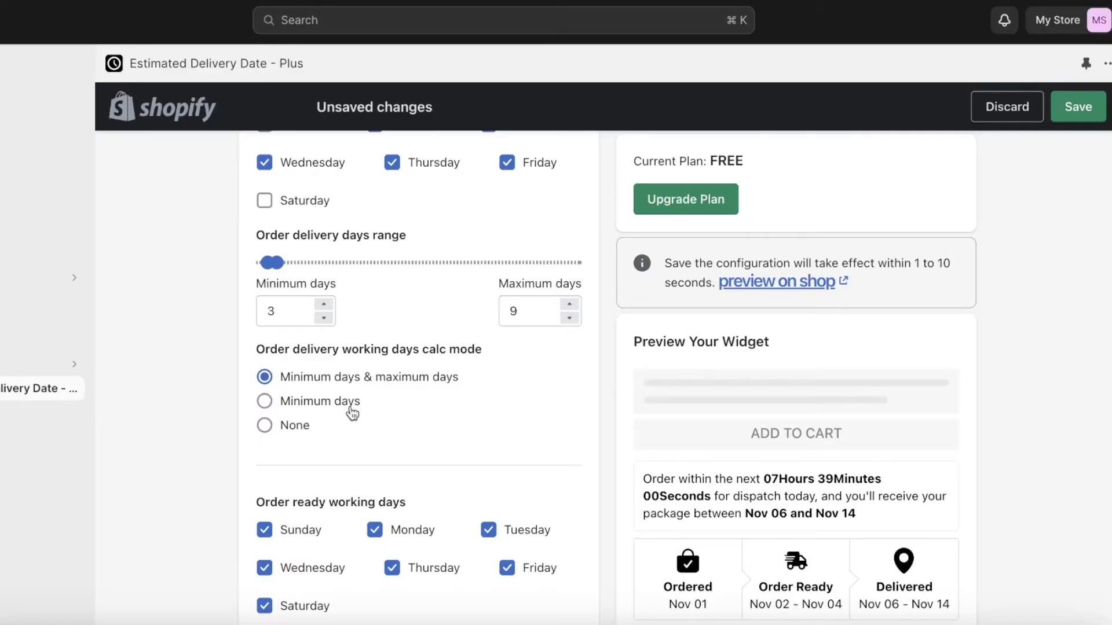
Review the order ready days, holidays, date format and countdown settings
{"action": "scroll", "coordinate": [354, 407], "scroll_direction": "down", "scroll_amount": 4}
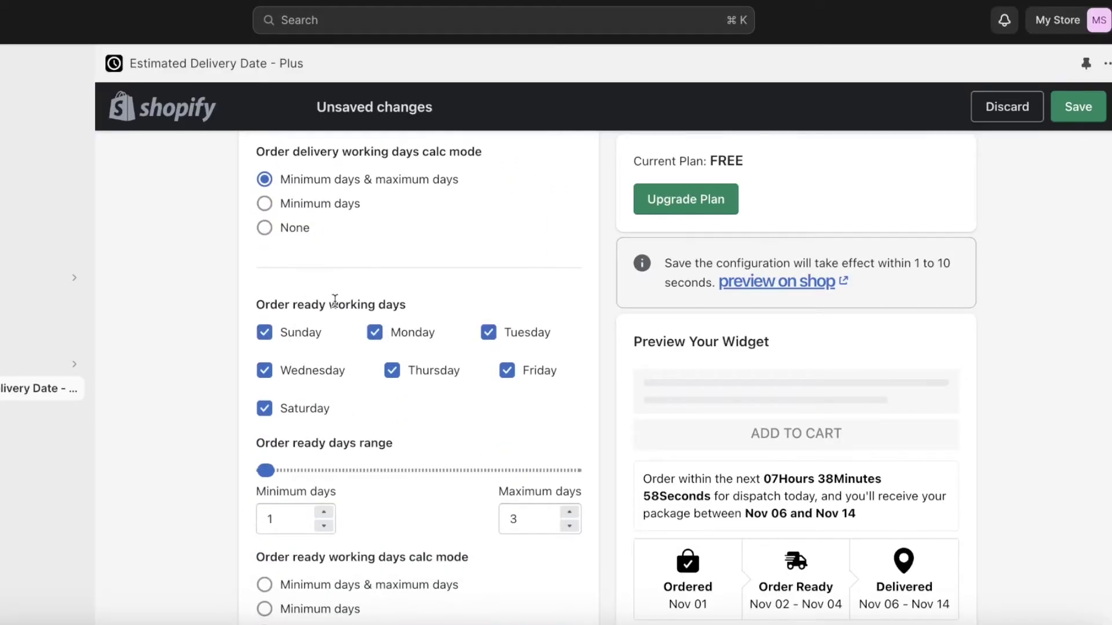
{"action": "scroll", "coordinate": [348, 336], "scroll_direction": "down", "scroll_amount": 5}
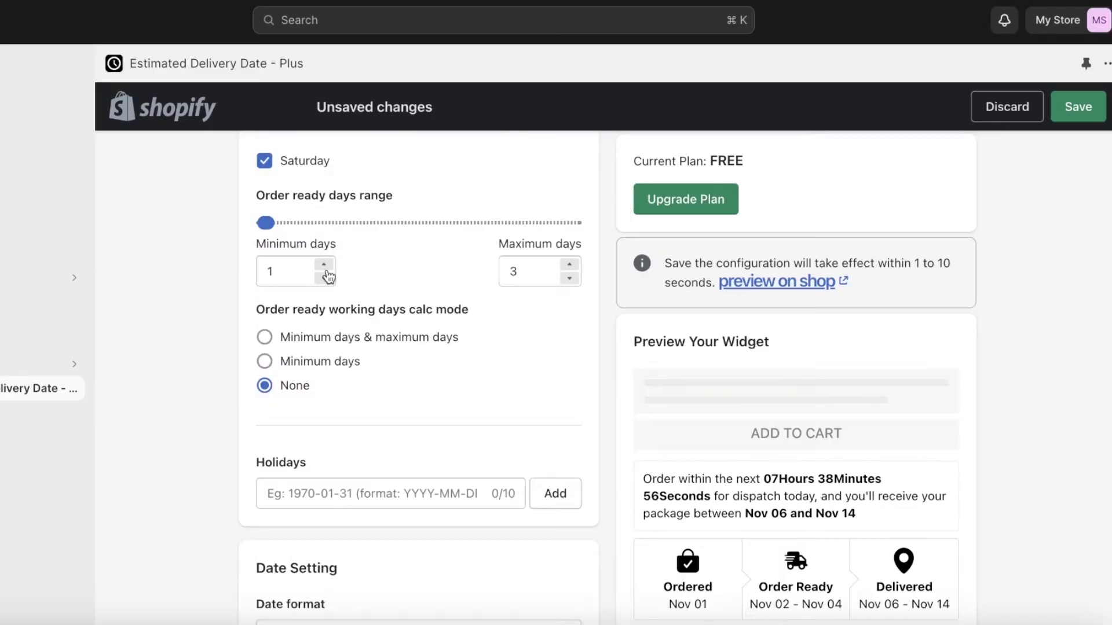
{"action": "scroll", "coordinate": [330, 274], "scroll_direction": "down", "scroll_amount": 9}
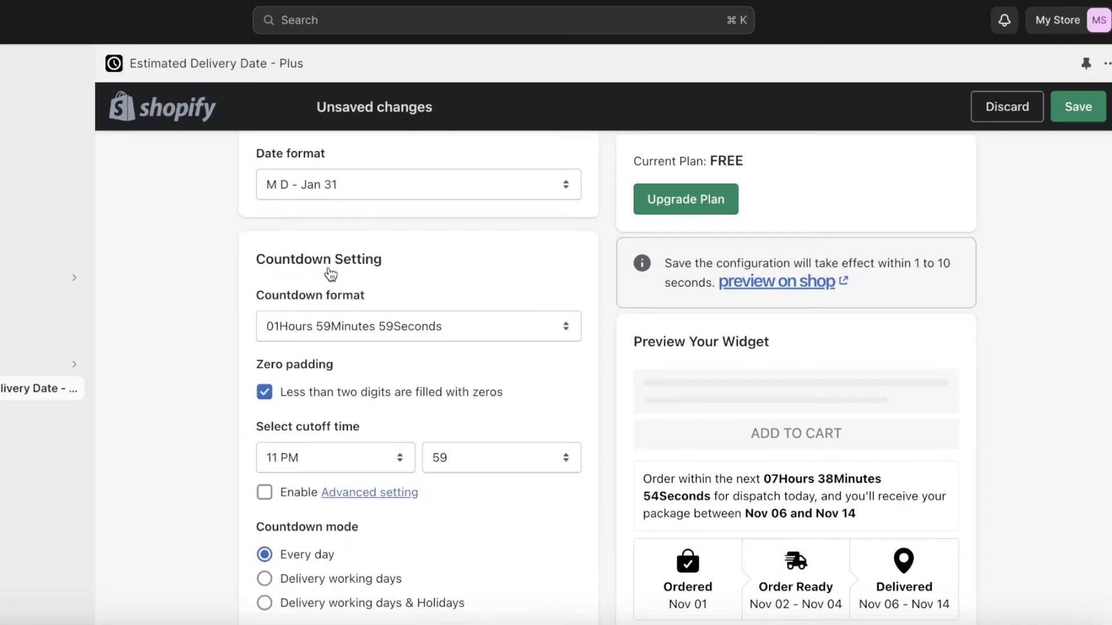
{"action": "scroll", "coordinate": [393, 225], "scroll_direction": "up", "scroll_amount": 4}
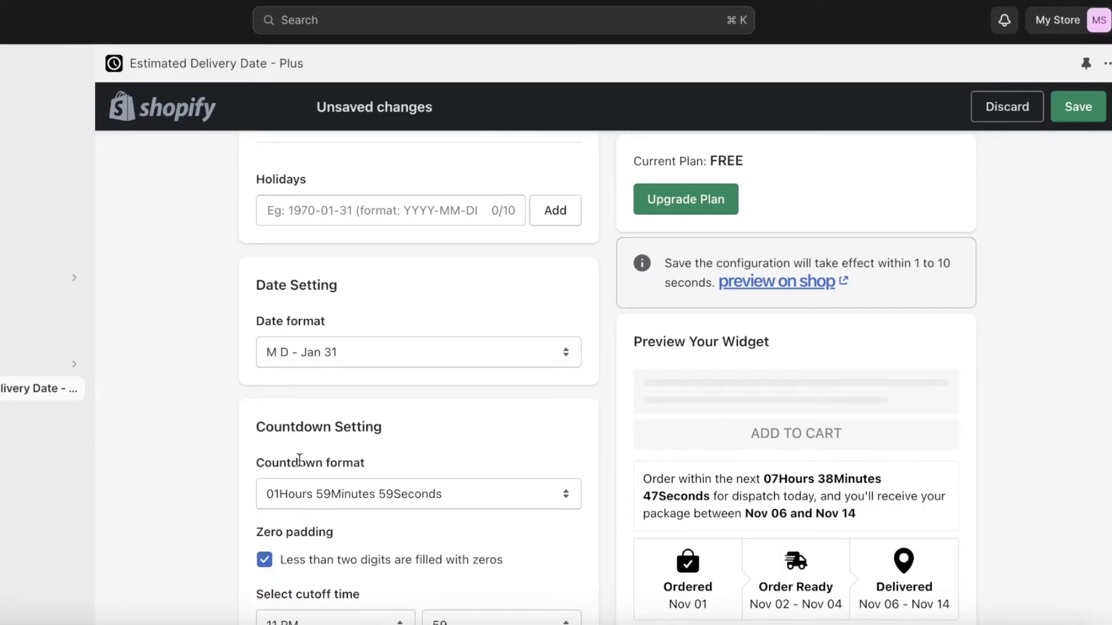
{"action": "scroll", "coordinate": [300, 463], "scroll_direction": "down", "scroll_amount": 2}
{"action": "scroll", "coordinate": [333, 353], "scroll_direction": "down", "scroll_amount": 2}
{"action": "scroll", "coordinate": [333, 345], "scroll_direction": "down", "scroll_amount": 1}
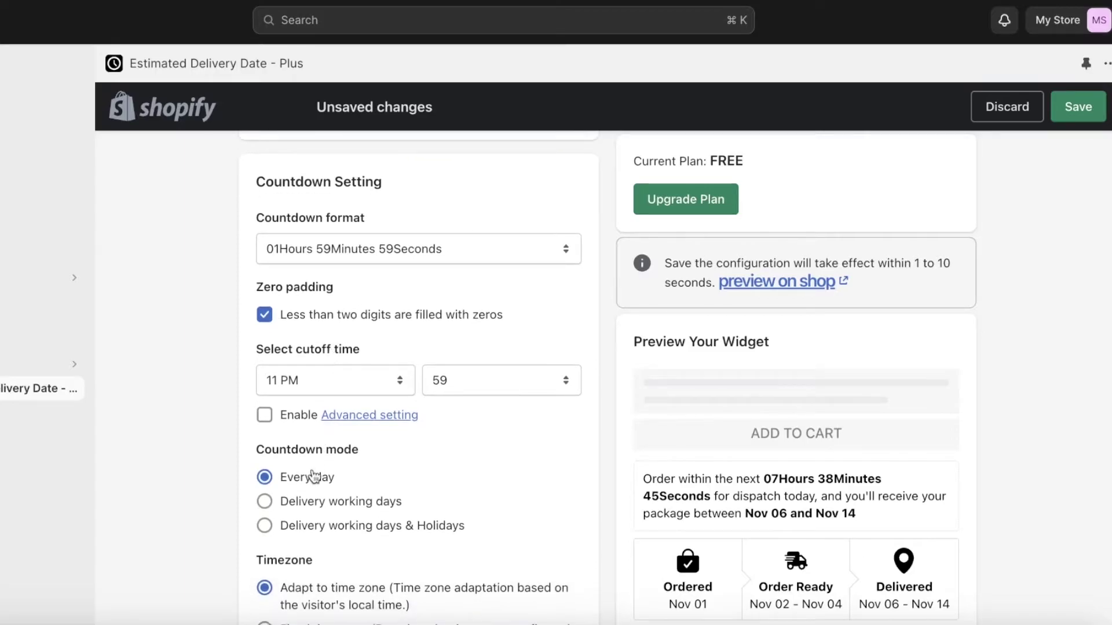
Try the 01h 59m countdown format and switch it to 01hours 59minutes
{"action": "left_click", "coordinate": [433, 252]}
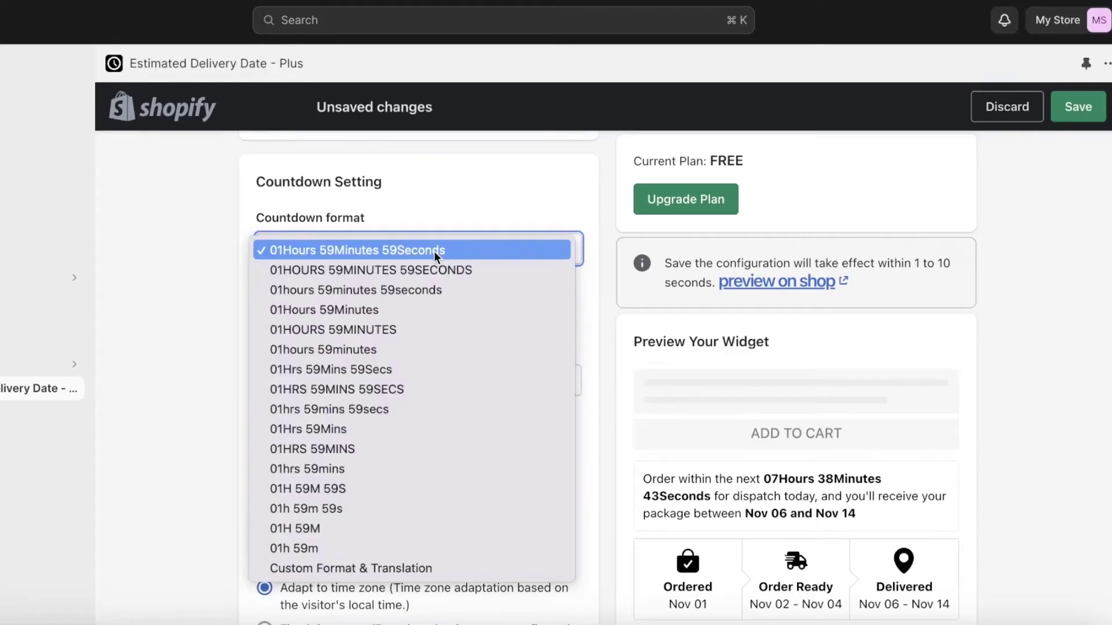
{"action": "left_click", "coordinate": [470, 219]}
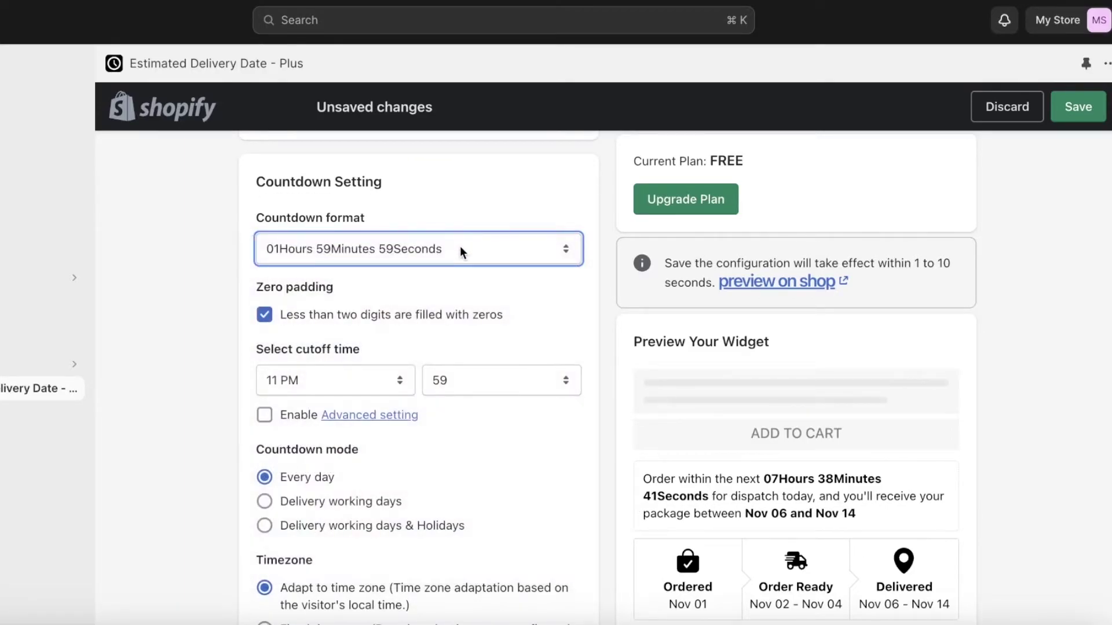
{"action": "left_click", "coordinate": [460, 247]}
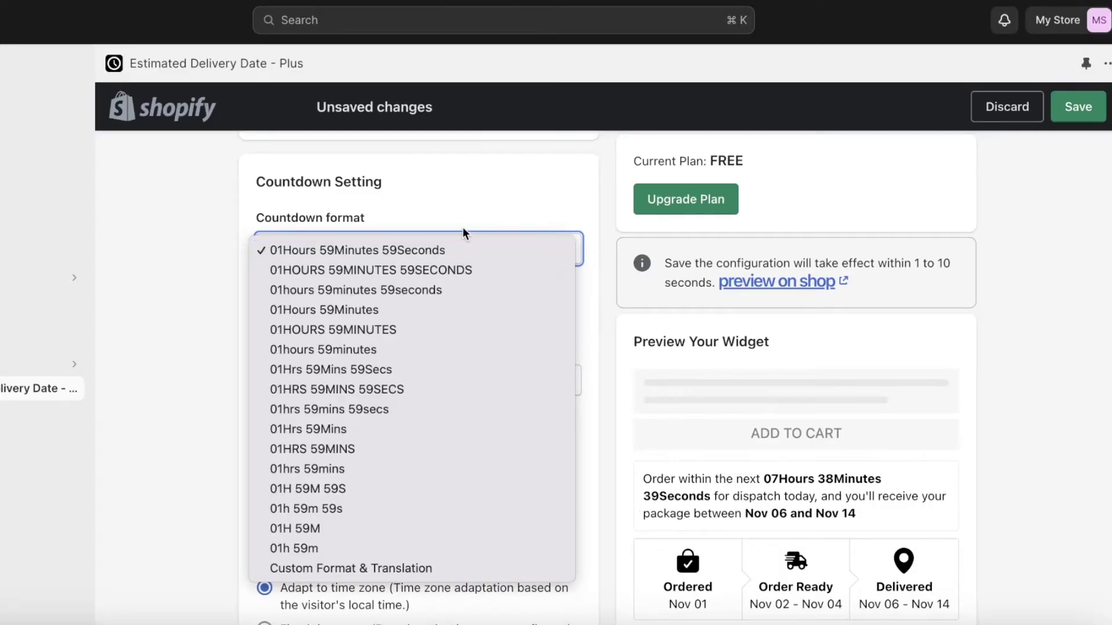
{"action": "left_click", "coordinate": [309, 545]}
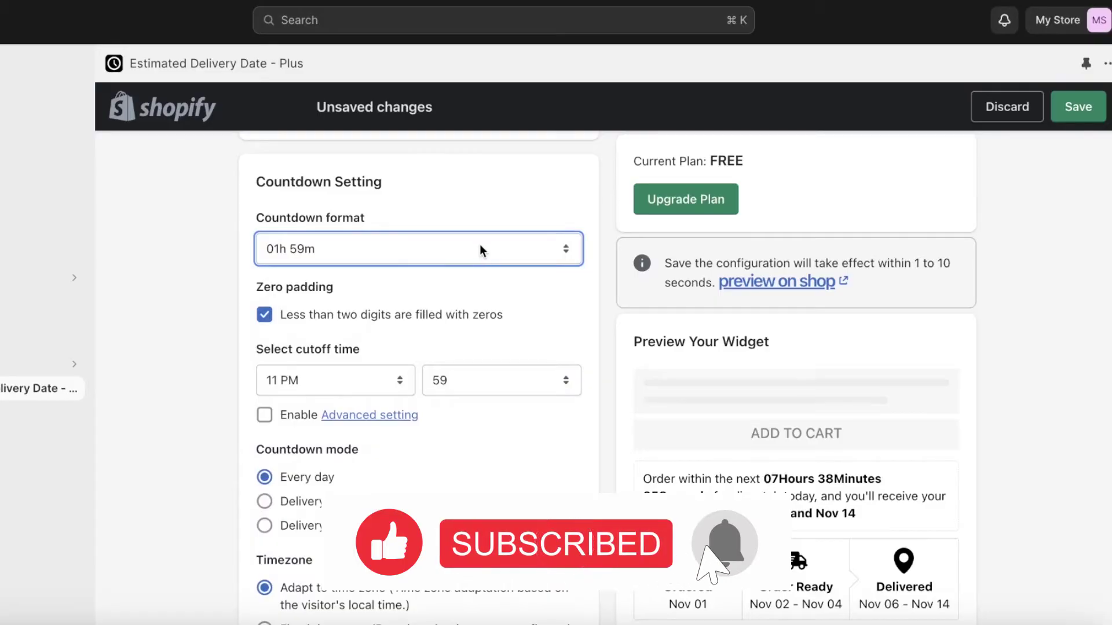
{"action": "left_click", "coordinate": [446, 250]}
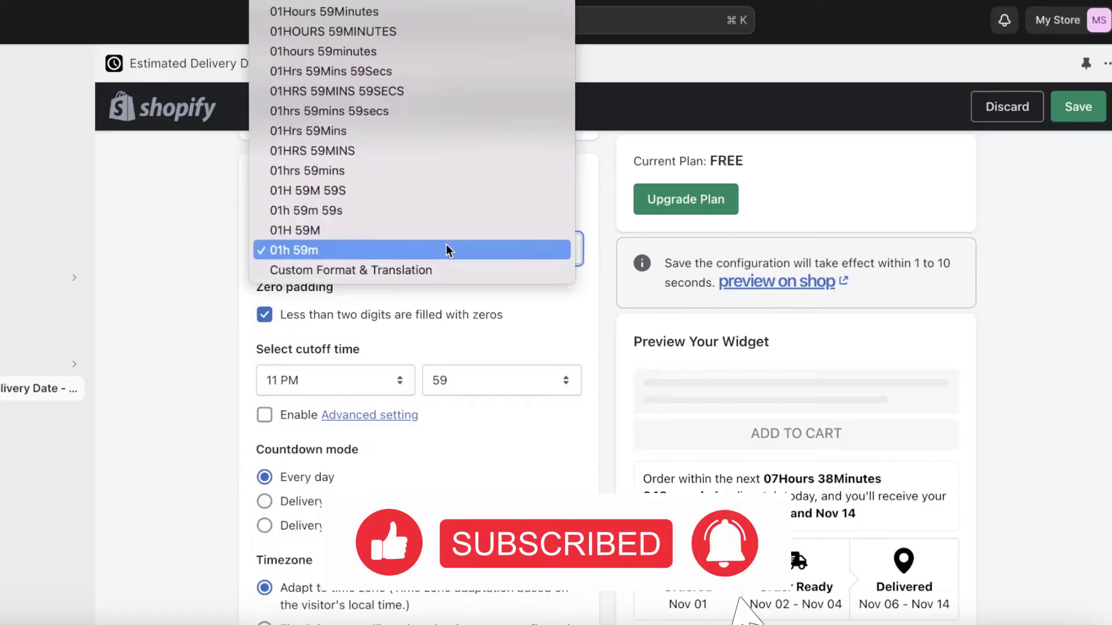
{"action": "left_click", "coordinate": [356, 50]}
Review the countdown mode, timezone and {today_and_tomorrow} language options
{"action": "scroll", "coordinate": [361, 254], "scroll_direction": "down", "scroll_amount": 4}
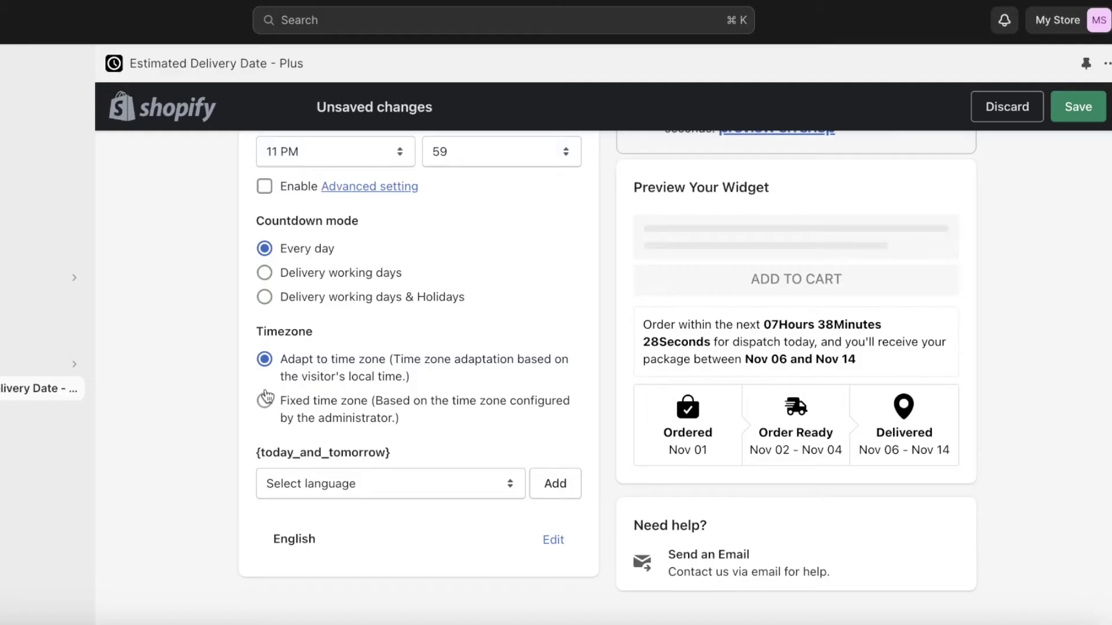
{"action": "left_click", "coordinate": [363, 484]}
{"action": "left_click", "coordinate": [464, 414]}
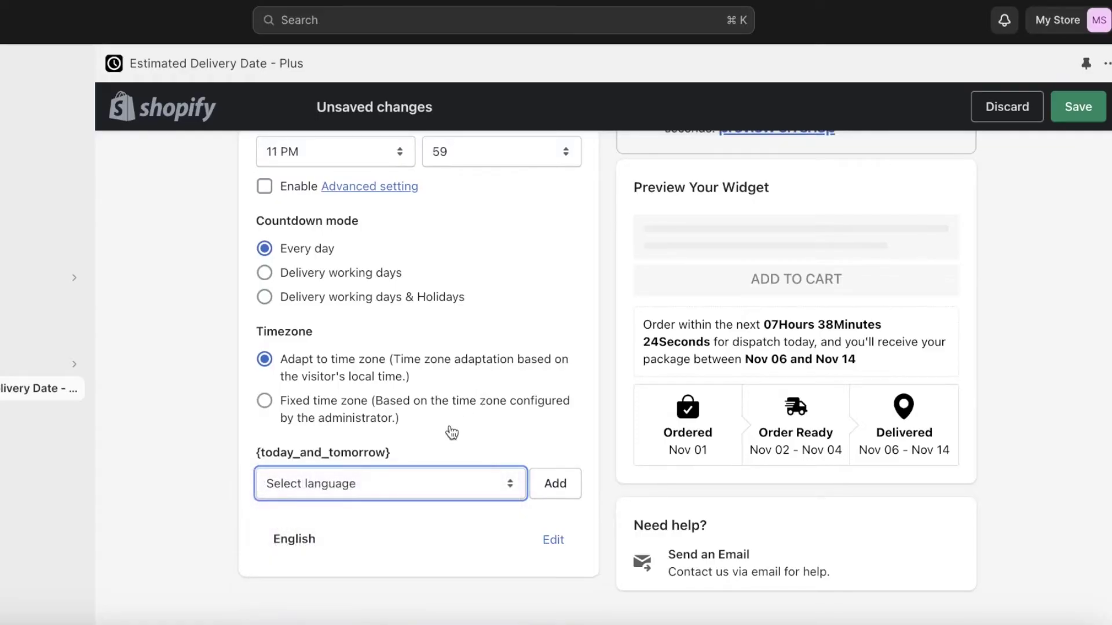
Try the layout modes in the appearance settings and choose Progress Bar Widget & Message Text Widget
{"action": "scroll", "coordinate": [454, 430], "scroll_direction": "up", "scroll_amount": 8}
{"action": "scroll", "coordinate": [454, 421], "scroll_direction": "up", "scroll_amount": 10}
{"action": "left_click", "coordinate": [562, 310]}
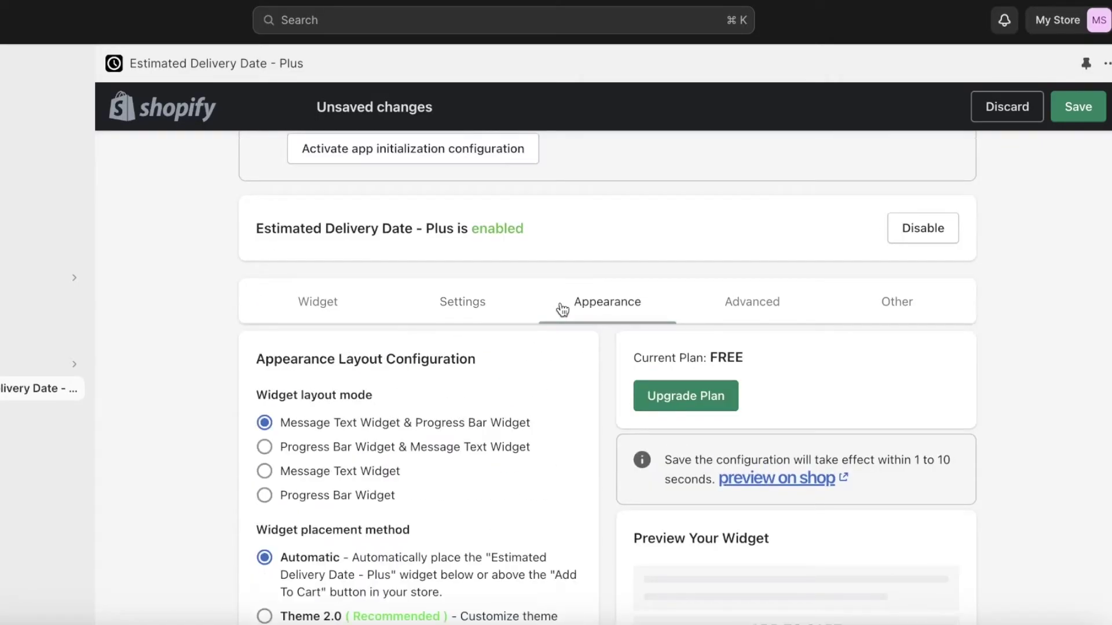
{"action": "scroll", "coordinate": [561, 310], "scroll_direction": "down", "scroll_amount": 4}
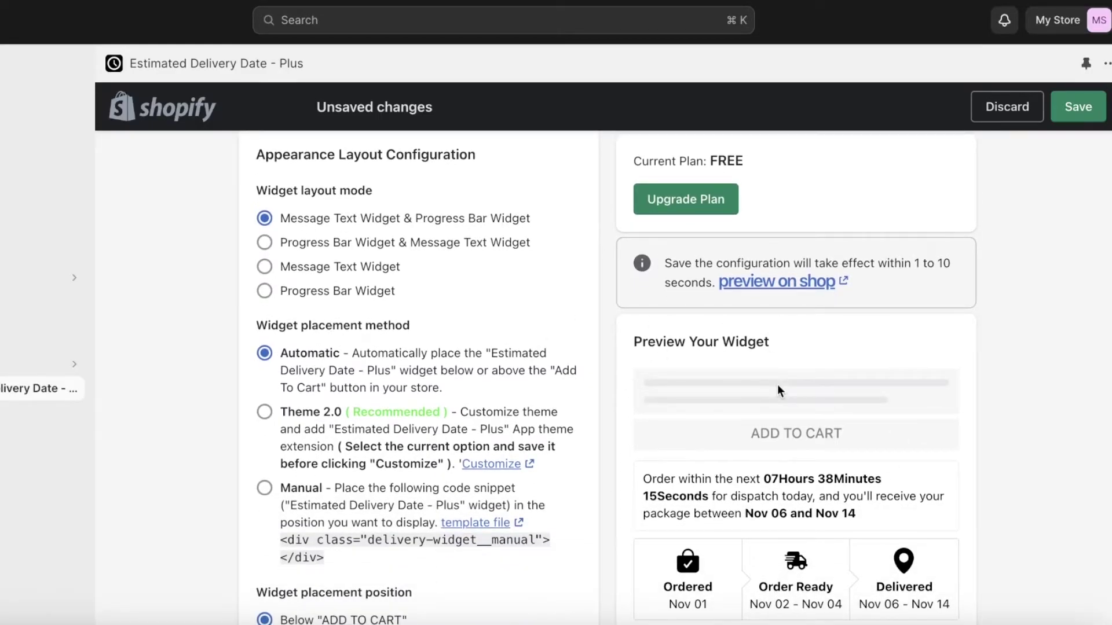
{"action": "scroll", "coordinate": [315, 292], "scroll_direction": "up", "scroll_amount": 1}
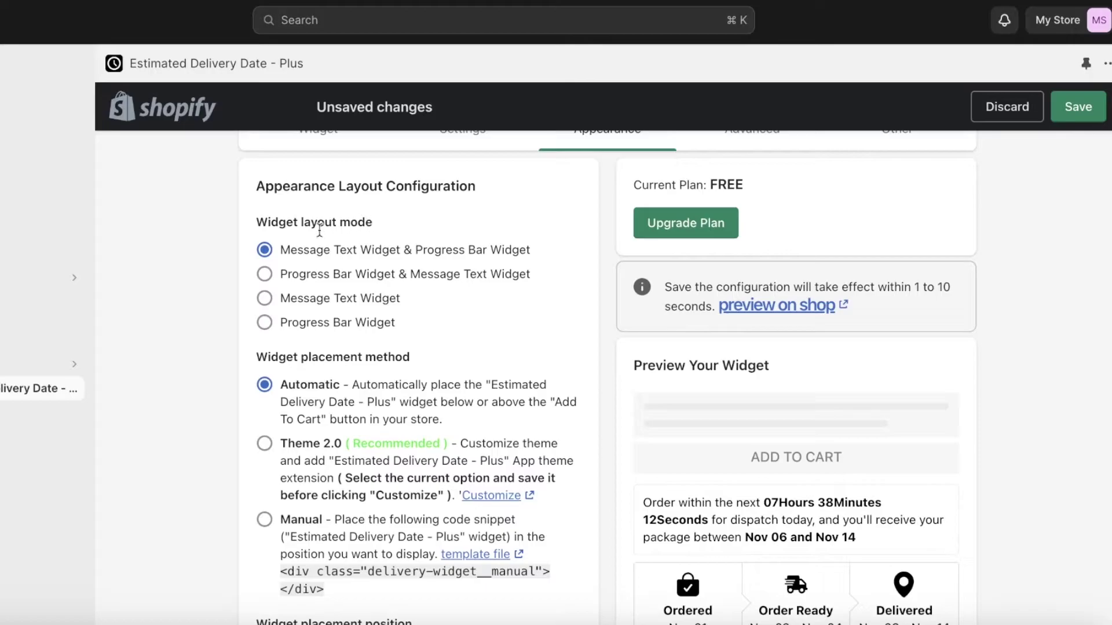
{"action": "left_click", "coordinate": [286, 335]}
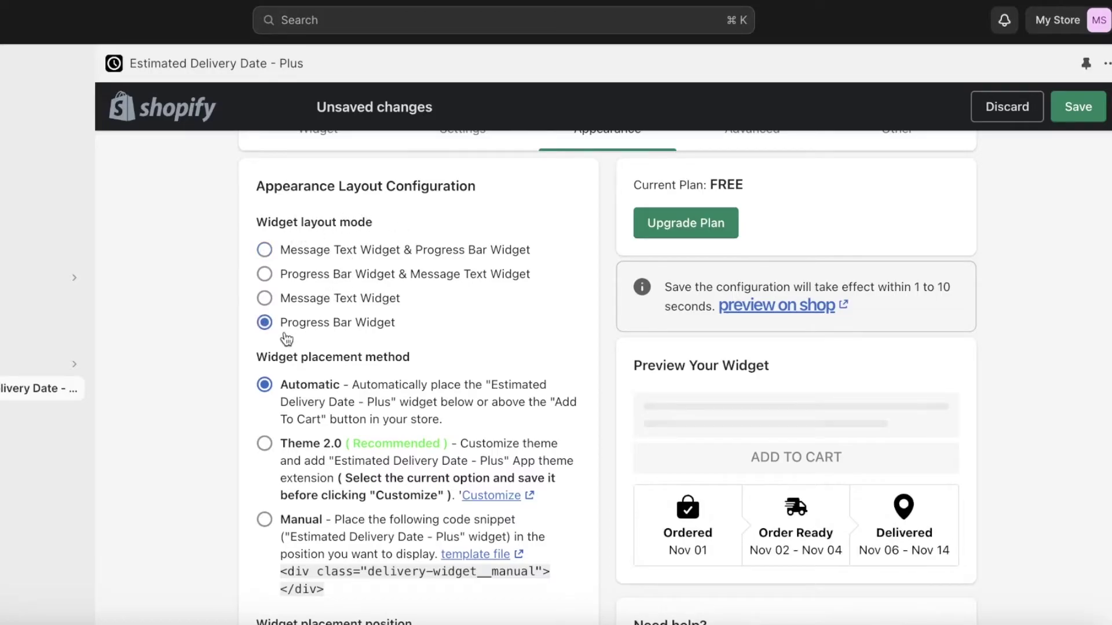
{"action": "left_click", "coordinate": [267, 301]}
{"action": "left_click", "coordinate": [266, 275]}
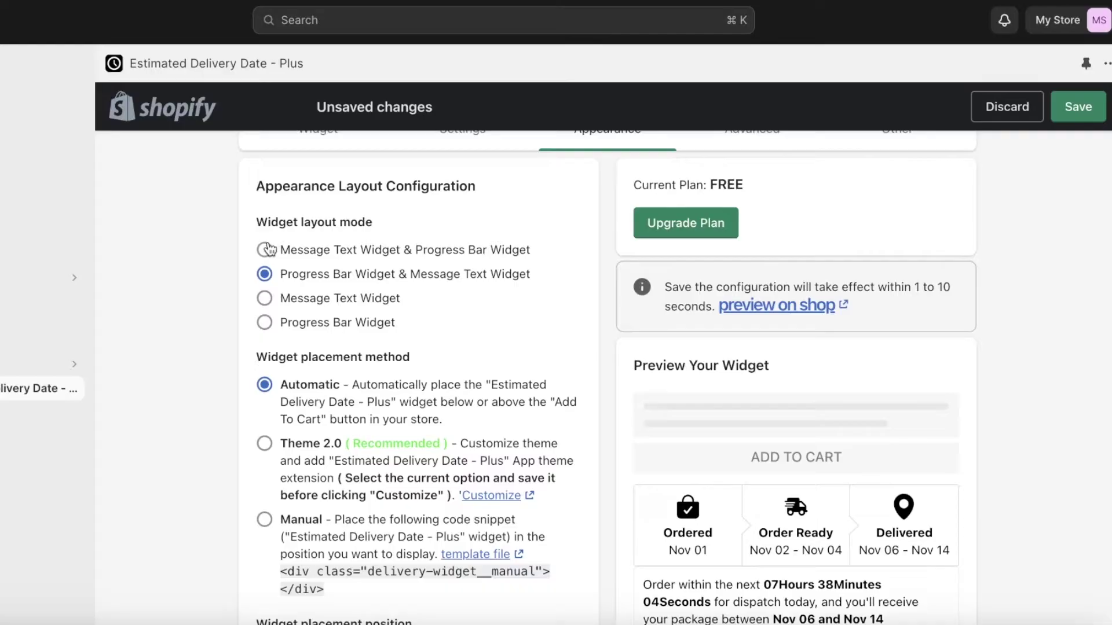
{"action": "left_click", "coordinate": [266, 250]}
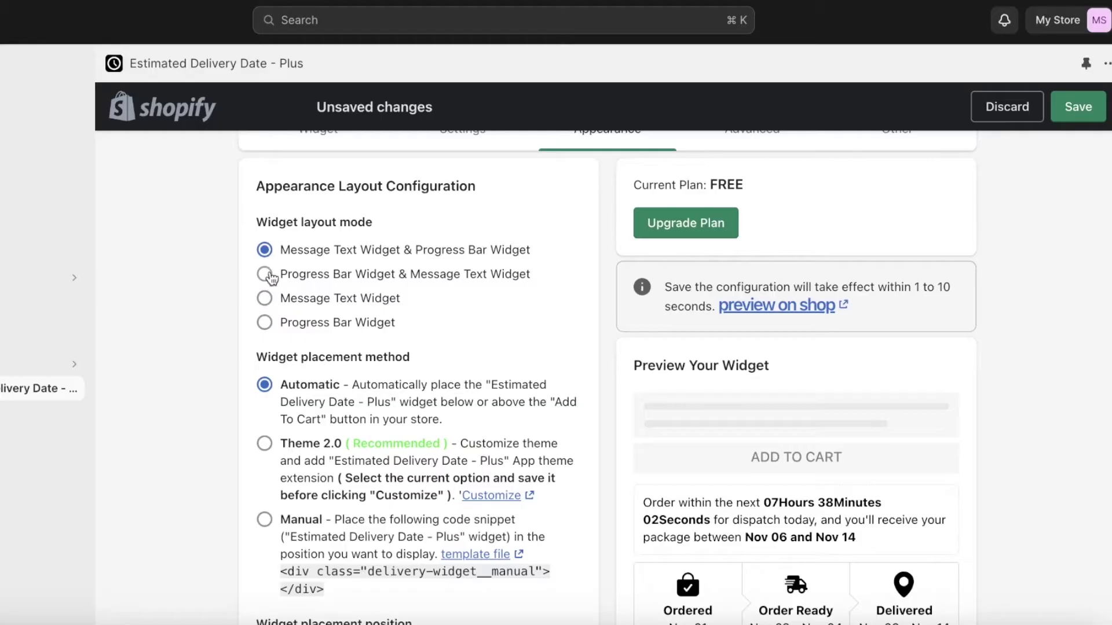
{"action": "left_click", "coordinate": [264, 275]}
Enable the EDD - Plus Init app embed in the Dawn theme
{"action": "scroll", "coordinate": [245, 311], "scroll_direction": "down", "scroll_amount": 1}
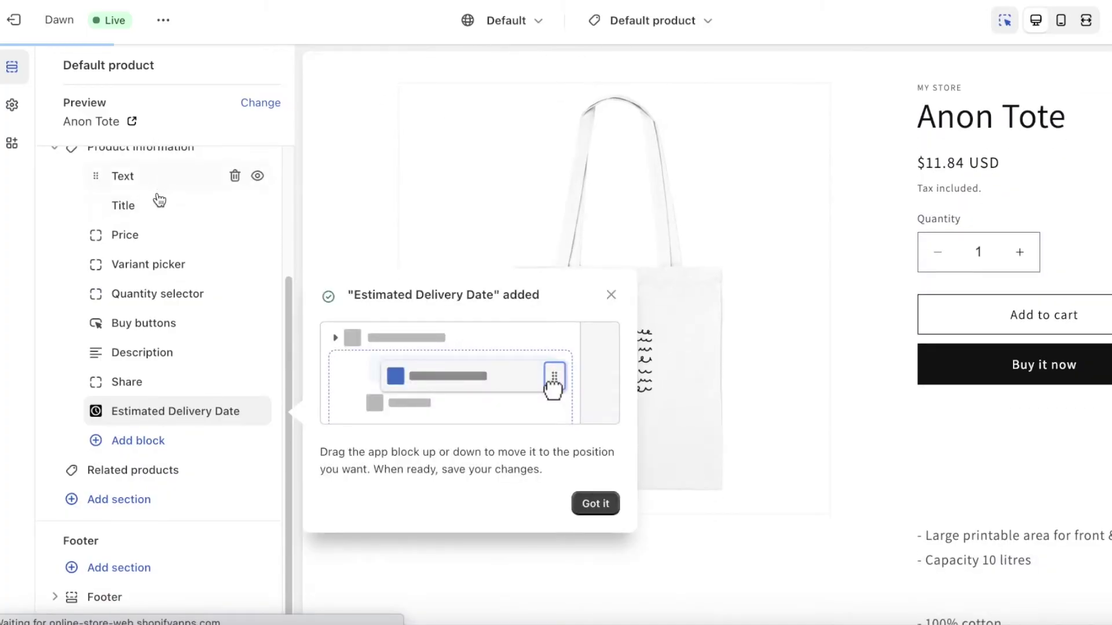
{"action": "left_click", "coordinate": [12, 144]}
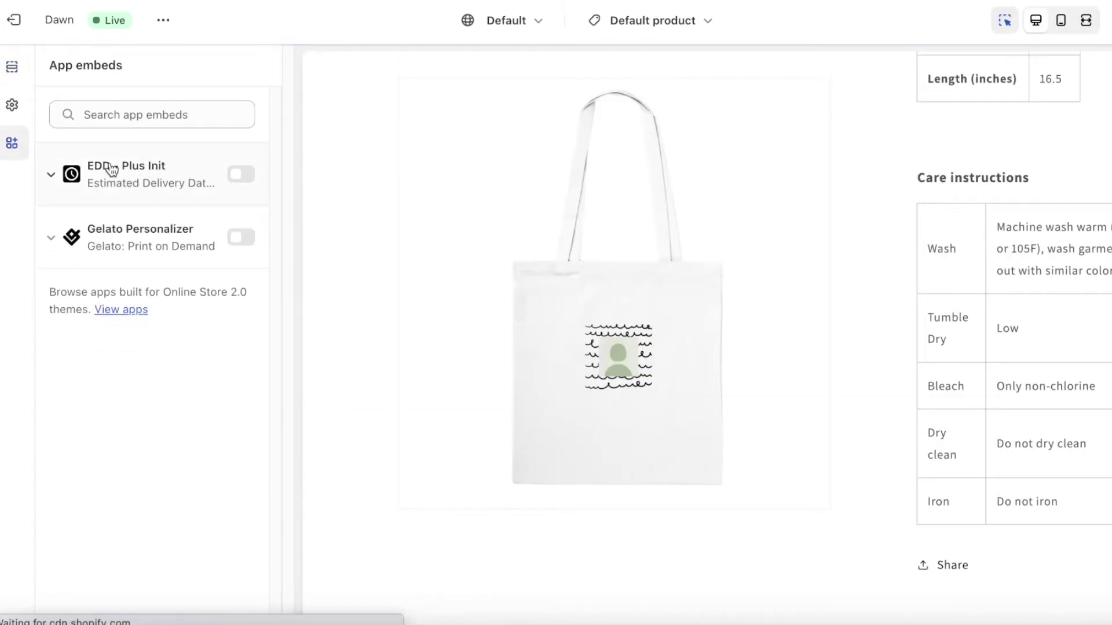
{"action": "left_click", "coordinate": [242, 176]}
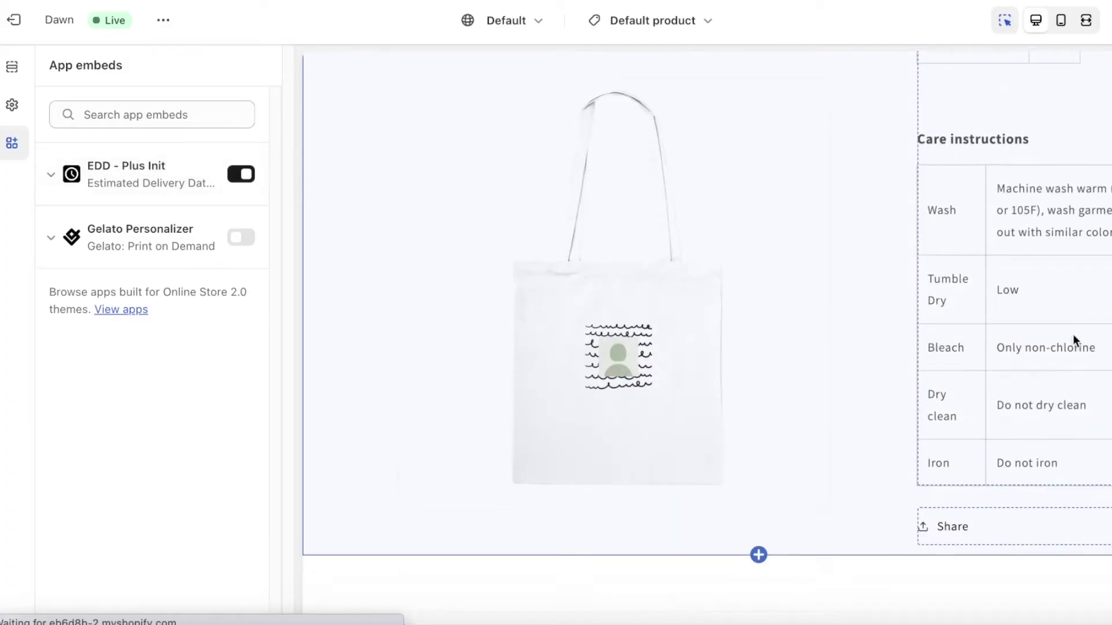
Open the Estimated Delivery Date block in the default product template's product information section
{"action": "left_click", "coordinate": [14, 69]}
{"action": "scroll", "coordinate": [172, 366], "scroll_direction": "down", "scroll_amount": 3}
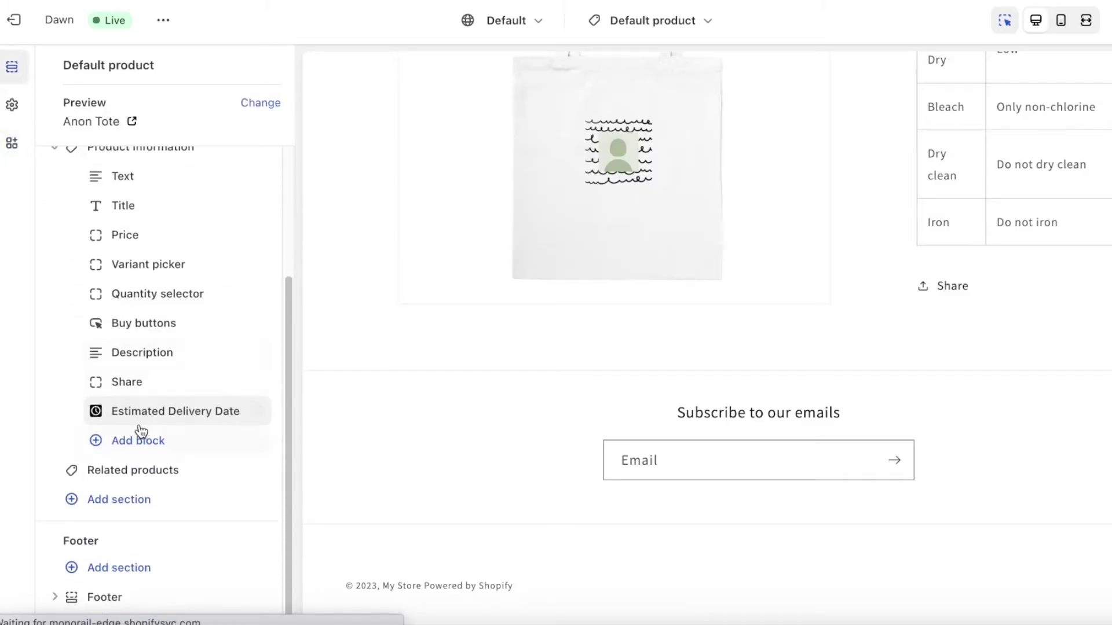
{"action": "left_click", "coordinate": [141, 418]}
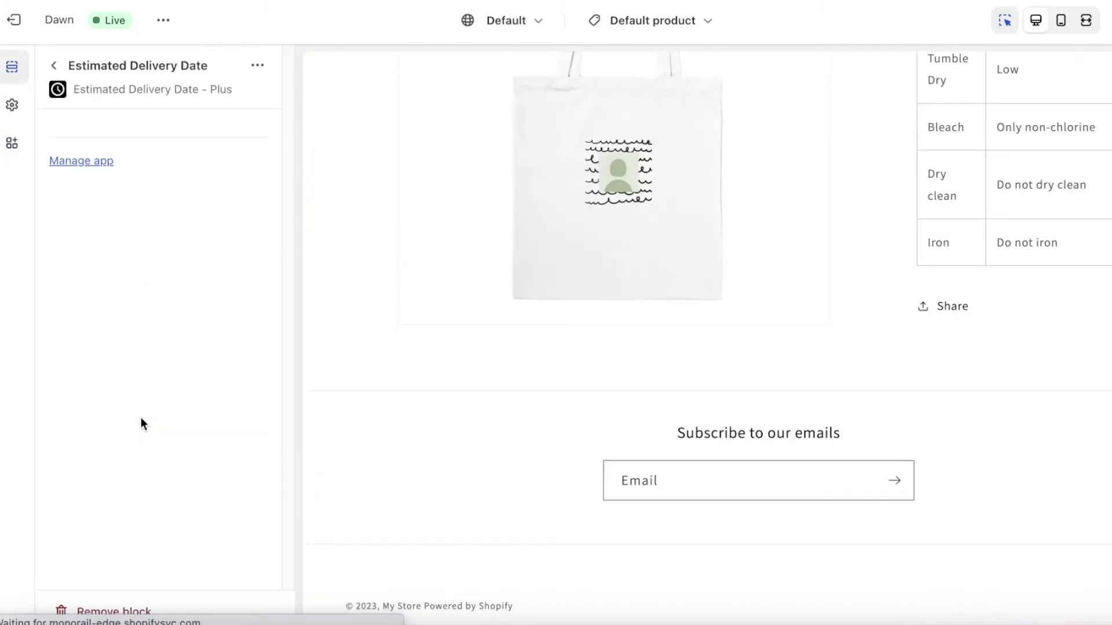
Move the Estimated Delivery Date block between Buy buttons and Description, save the product template, and close the theme editor
{"action": "left_click", "coordinate": [258, 66]}
{"action": "left_click", "coordinate": [200, 102]}
{"action": "left_click", "coordinate": [58, 66]}
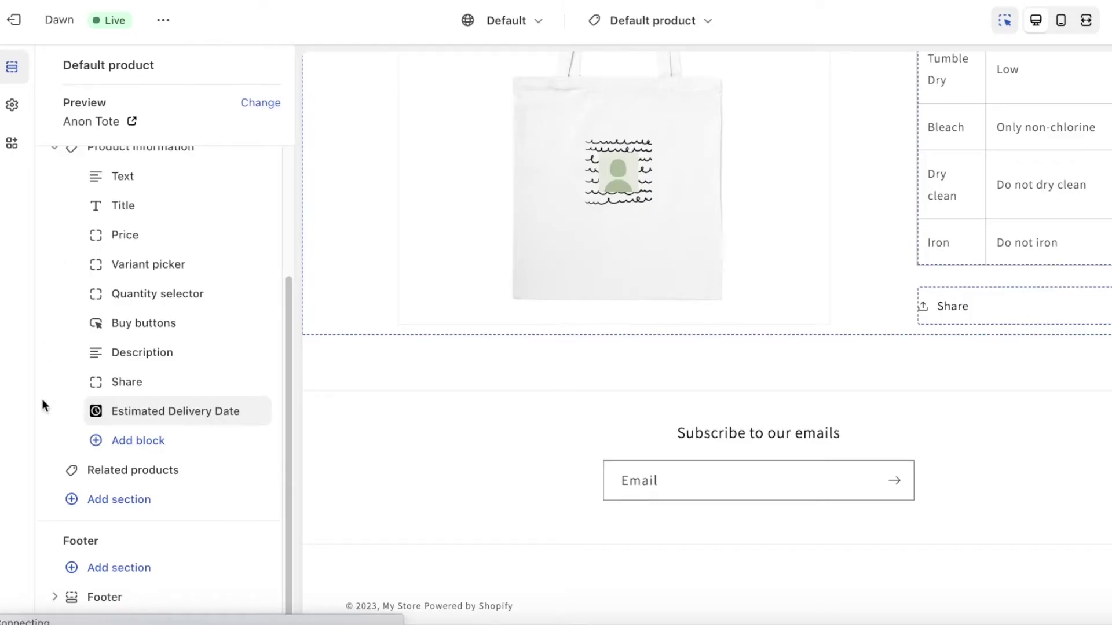
{"action": "left_click_drag", "start_coordinate": [97, 415], "coordinate": [35, 416]}
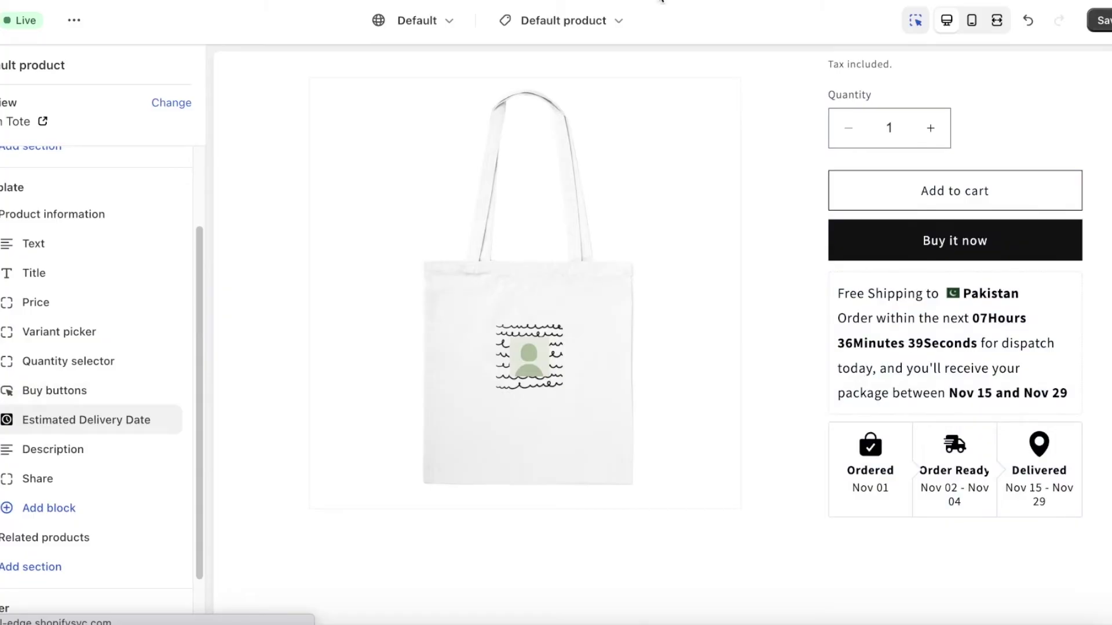
{"action": "left_click", "coordinate": [1100, 20]}
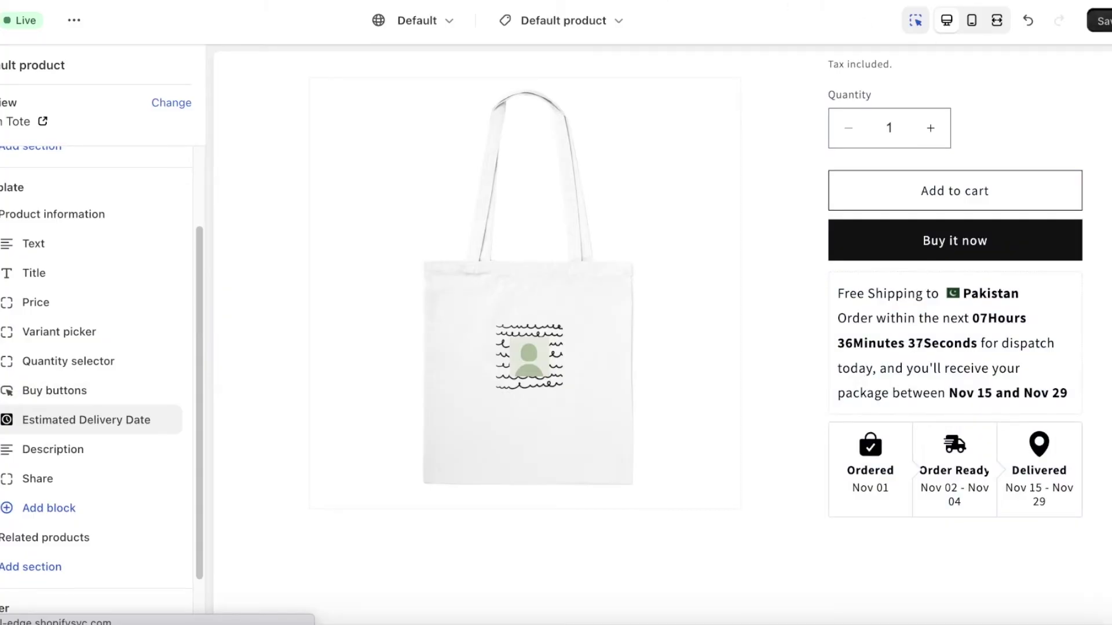
{"action": "key", "text": "super+w"}
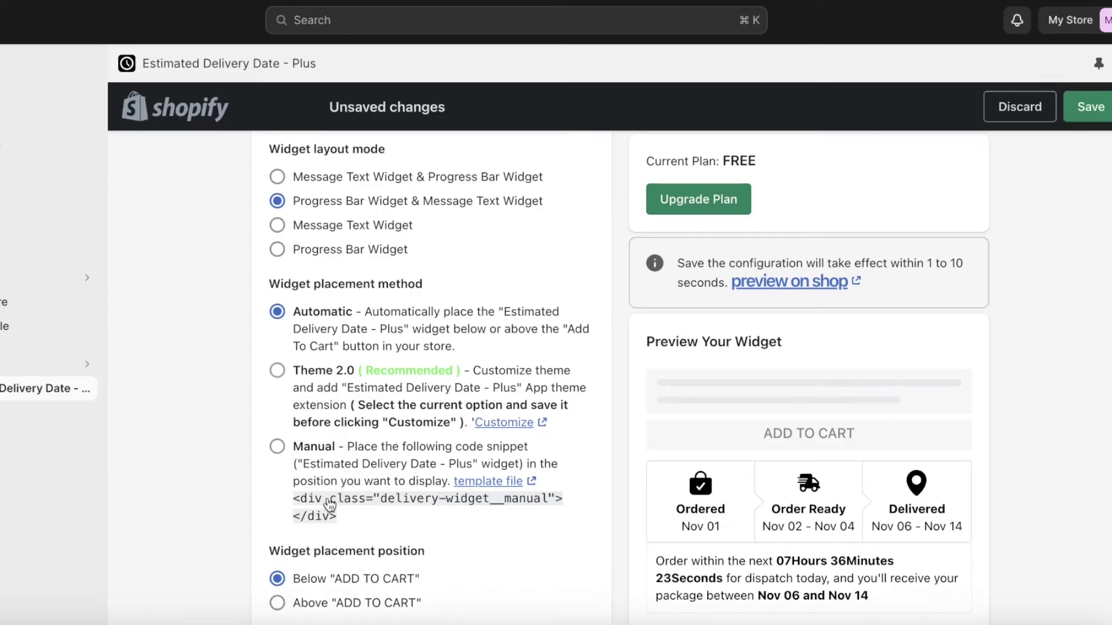
Review the widget placement options, try All page, and set the placement page back to Only on the product page
{"action": "scroll", "coordinate": [329, 504], "scroll_direction": "down", "scroll_amount": 3}
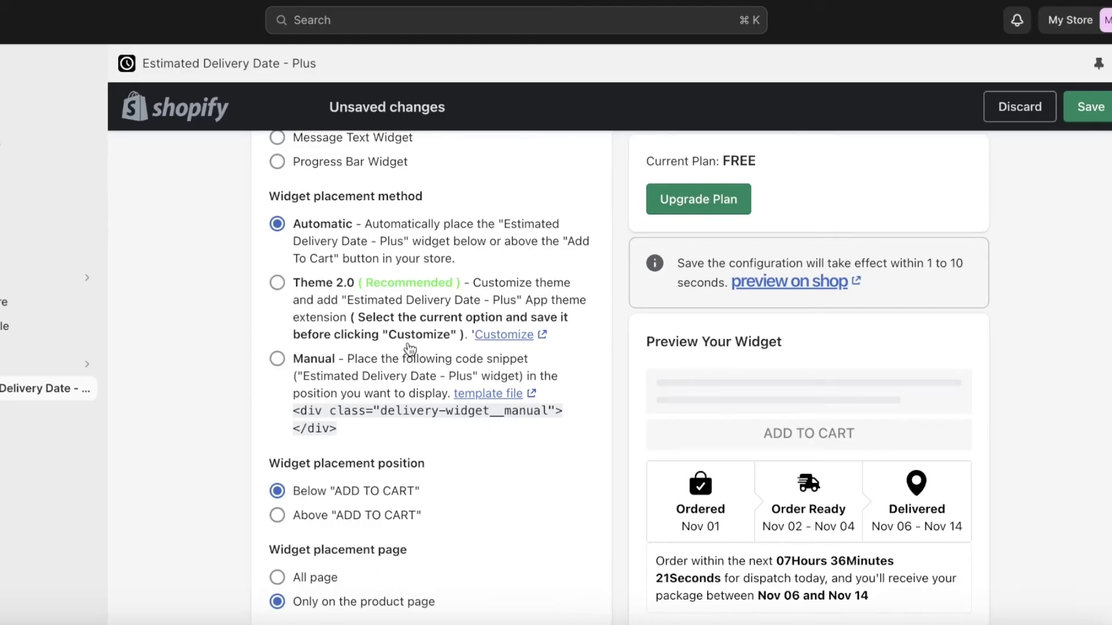
{"action": "scroll", "coordinate": [347, 394], "scroll_direction": "down", "scroll_amount": 3}
{"action": "scroll", "coordinate": [318, 353], "scroll_direction": "up", "scroll_amount": 3}
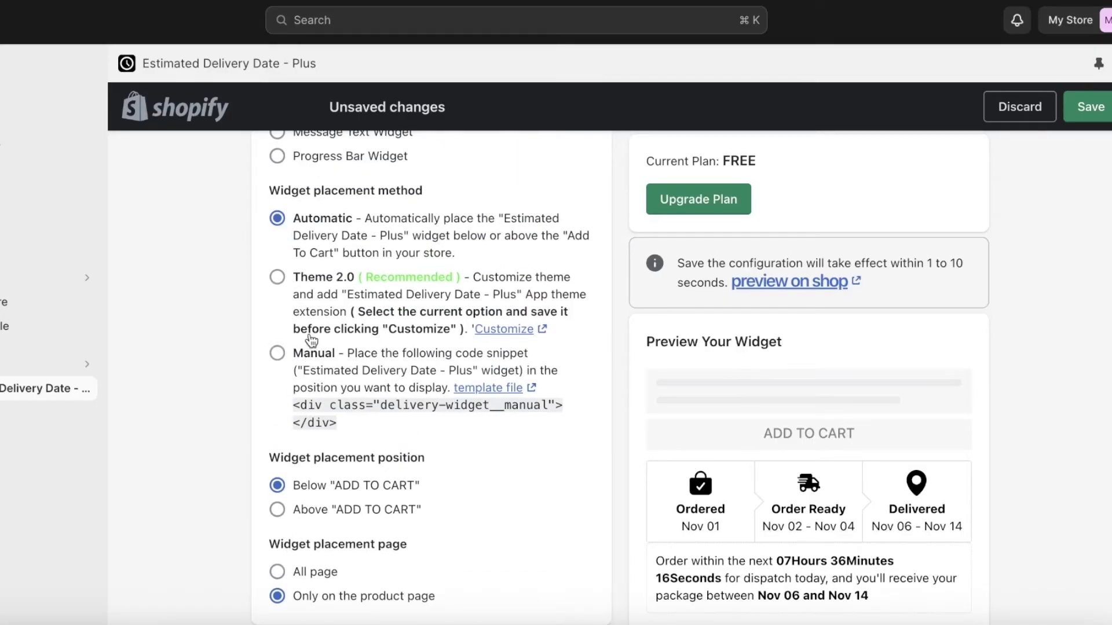
{"action": "scroll", "coordinate": [318, 339], "scroll_direction": "down", "scroll_amount": 1}
{"action": "scroll", "coordinate": [318, 339], "scroll_direction": "down", "scroll_amount": 1}
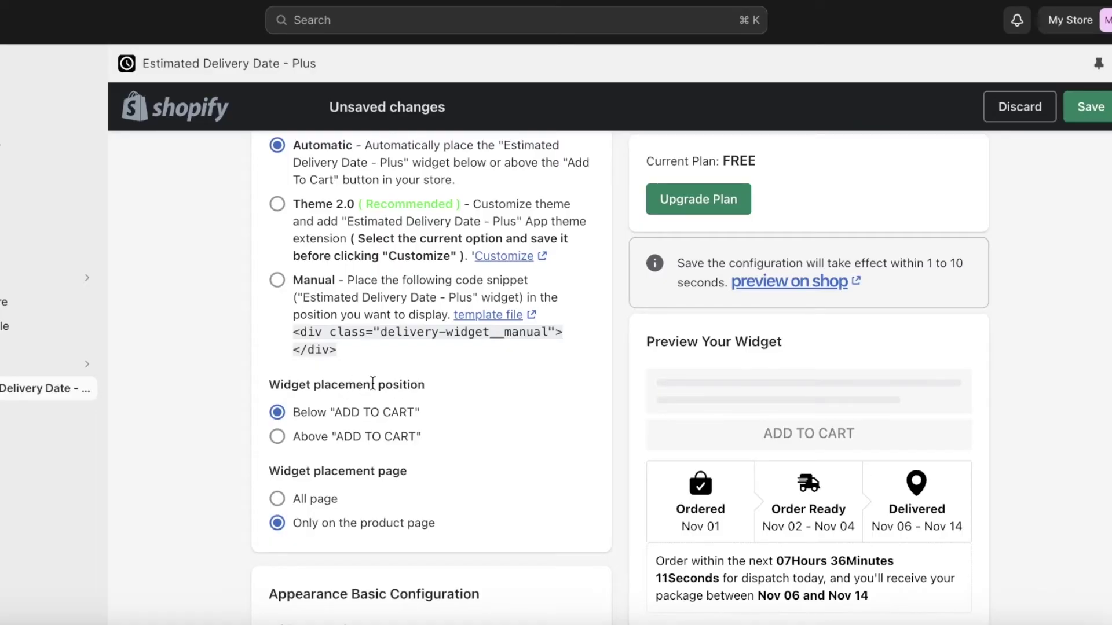
{"action": "scroll", "coordinate": [288, 467], "scroll_direction": "down", "scroll_amount": 2}
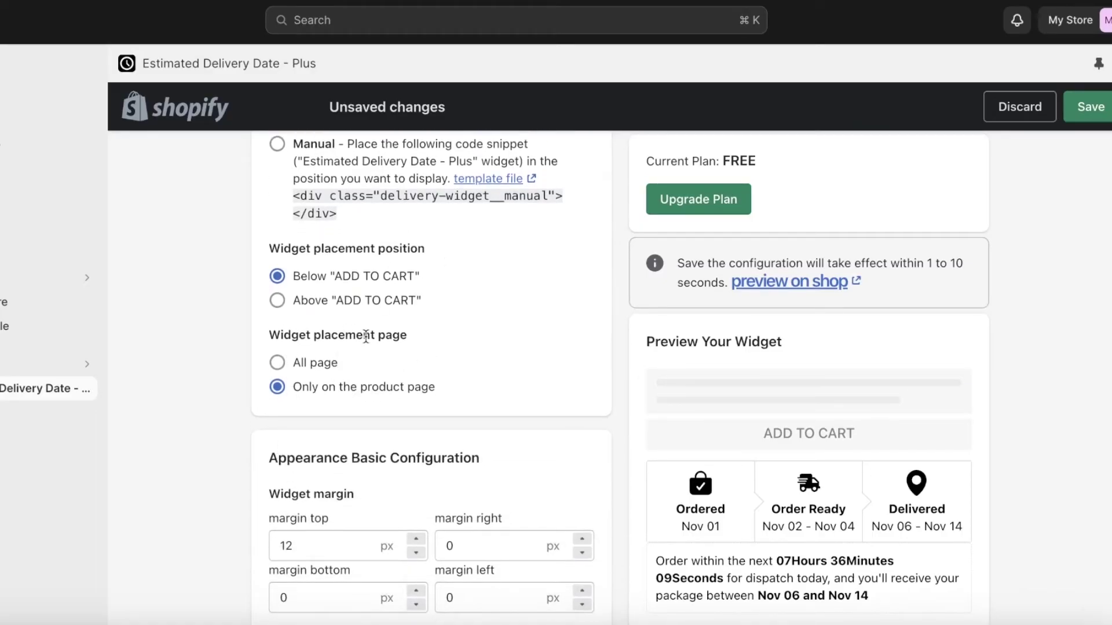
{"action": "left_click", "coordinate": [295, 367]}
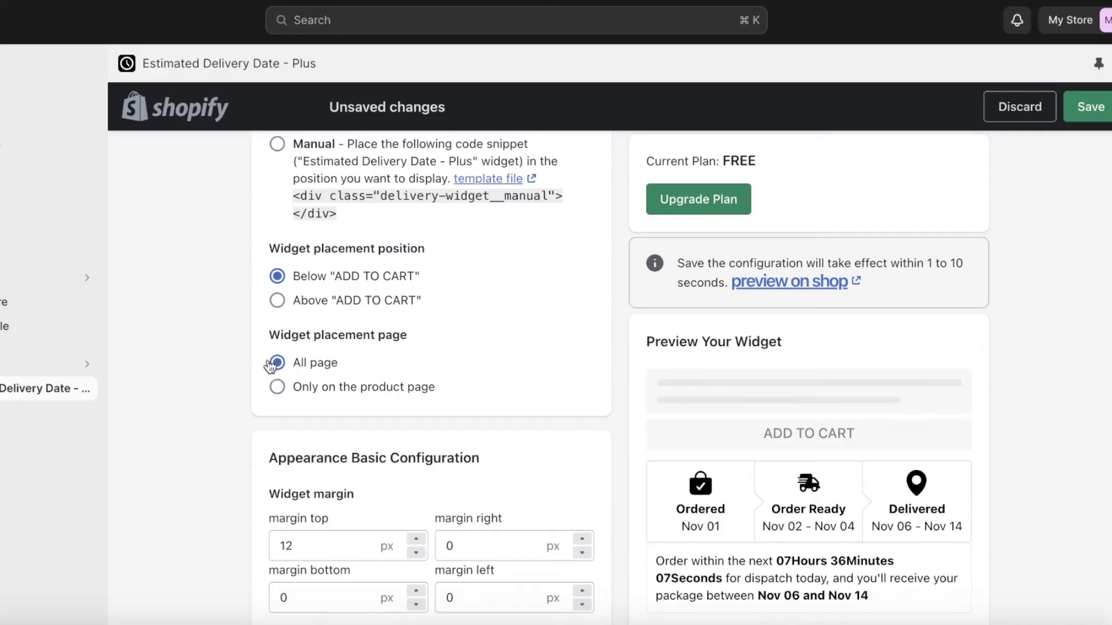
{"action": "left_click", "coordinate": [289, 389]}
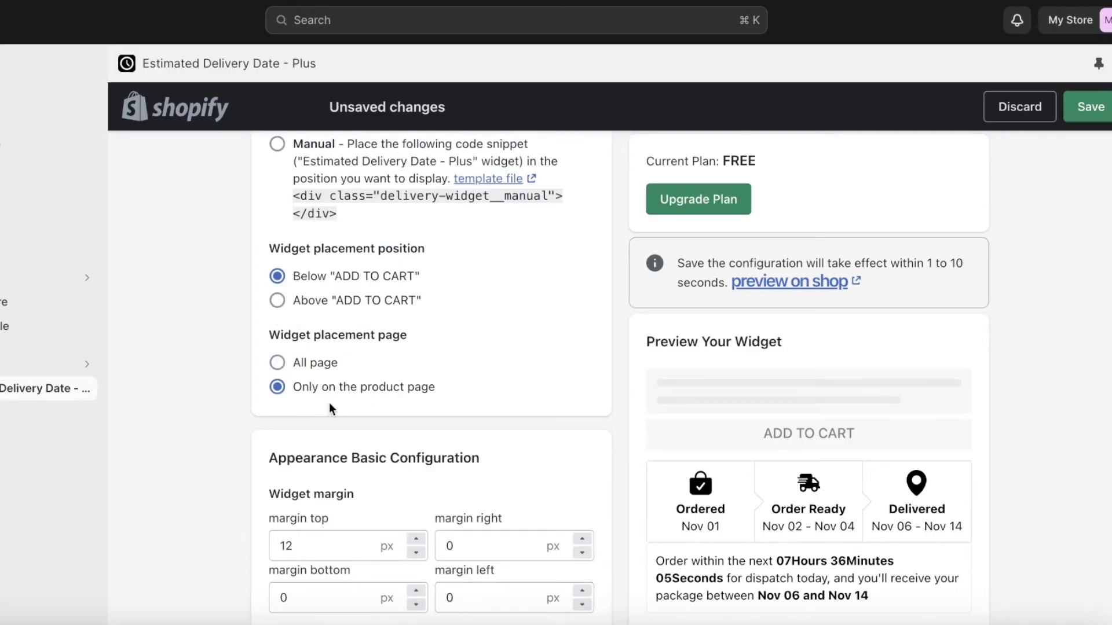
Try lowering the widget's top margin and set it back to 12 px
{"action": "scroll", "coordinate": [603, 356], "scroll_direction": "down", "scroll_amount": 4}
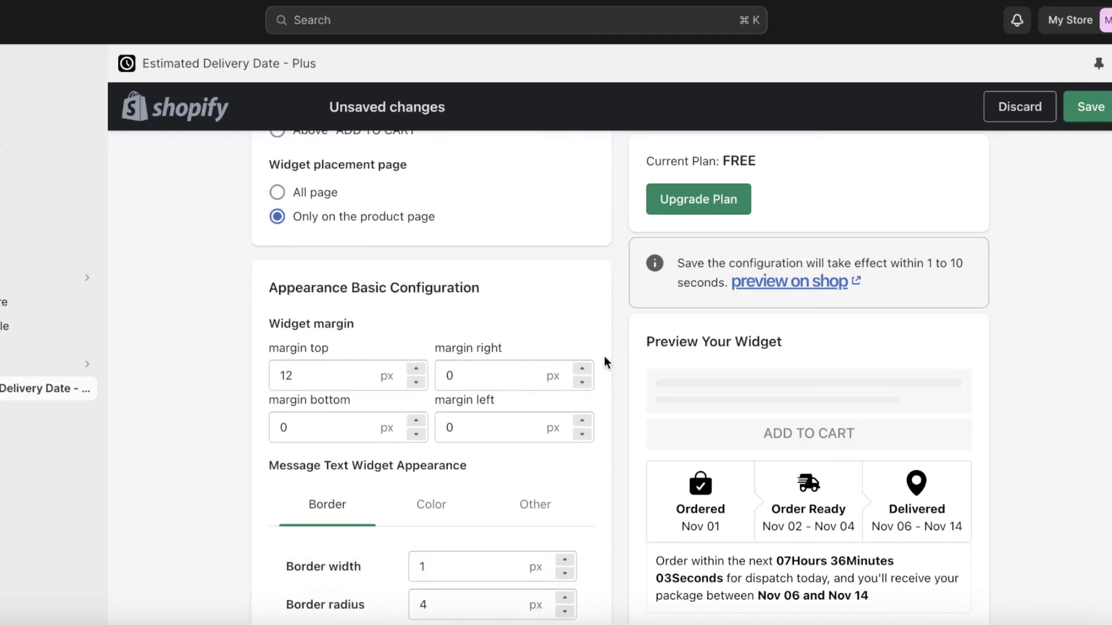
{"action": "scroll", "coordinate": [443, 355], "scroll_direction": "down", "scroll_amount": 3}
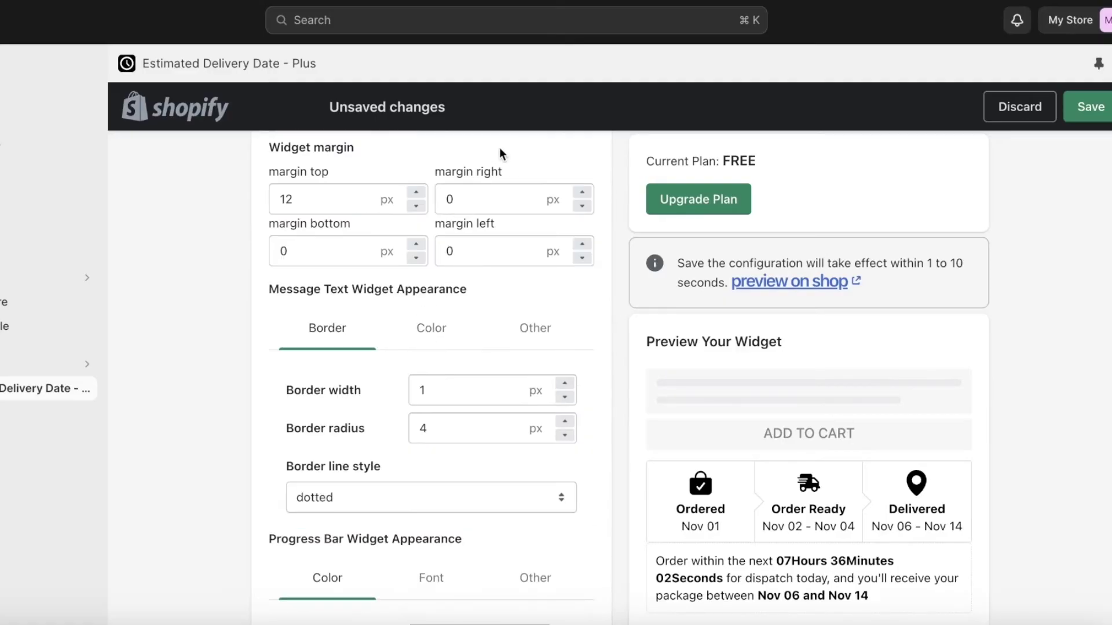
{"action": "left_click", "coordinate": [418, 207]}
{"action": "left_click", "coordinate": [417, 192]}
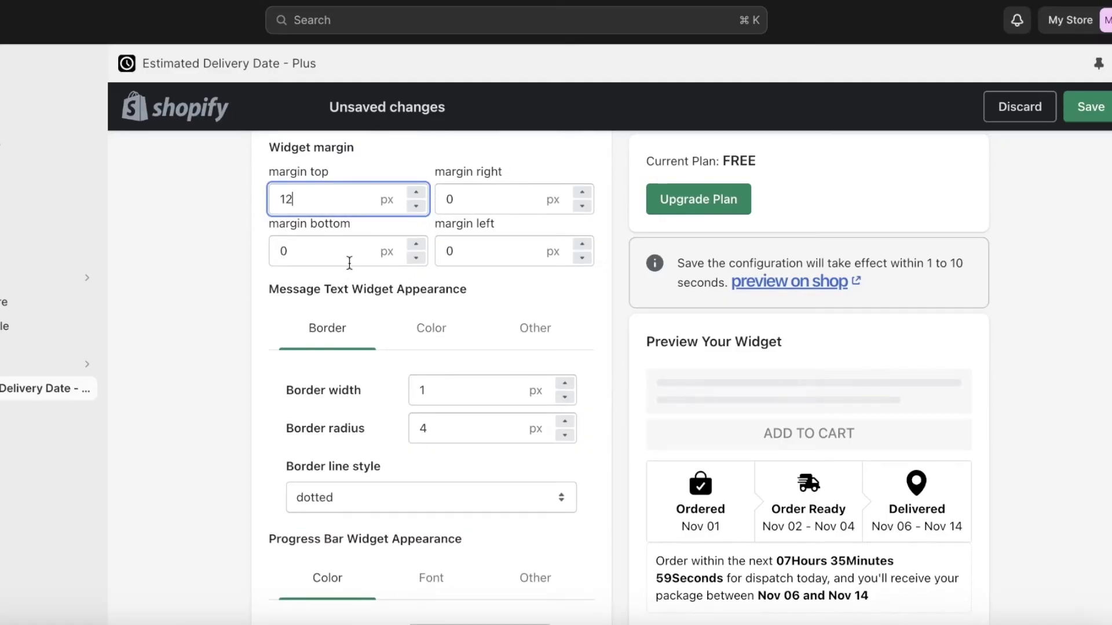
Set the message text widget's text color to dark red #7d4141
{"action": "left_click", "coordinate": [449, 325]}
{"action": "scroll", "coordinate": [528, 354], "scroll_direction": "down", "scroll_amount": 2}
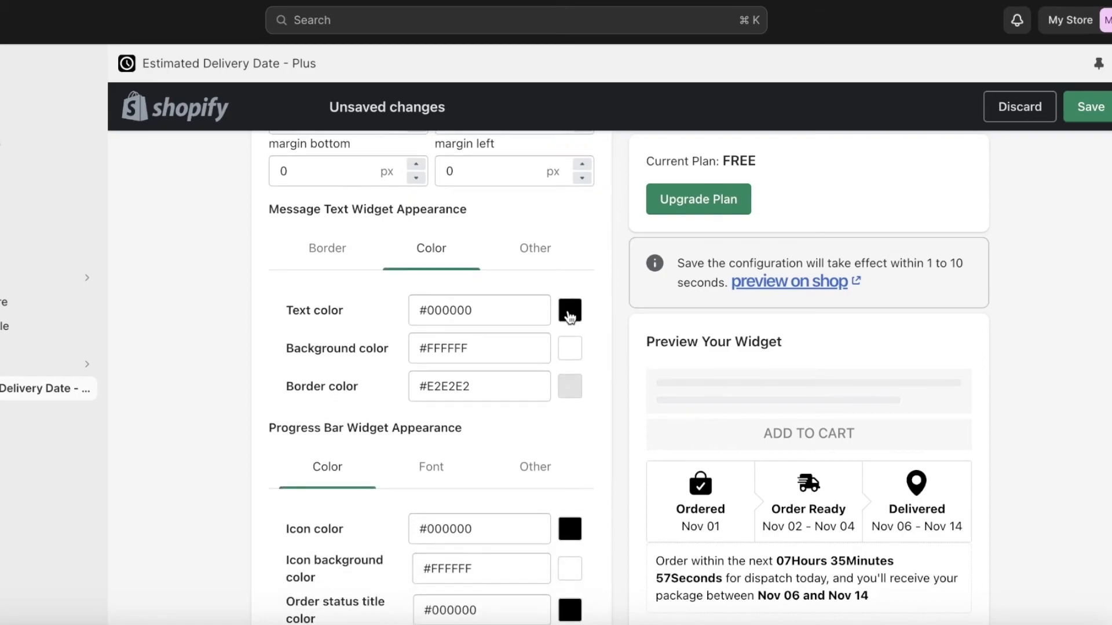
{"action": "left_click", "coordinate": [570, 315]}
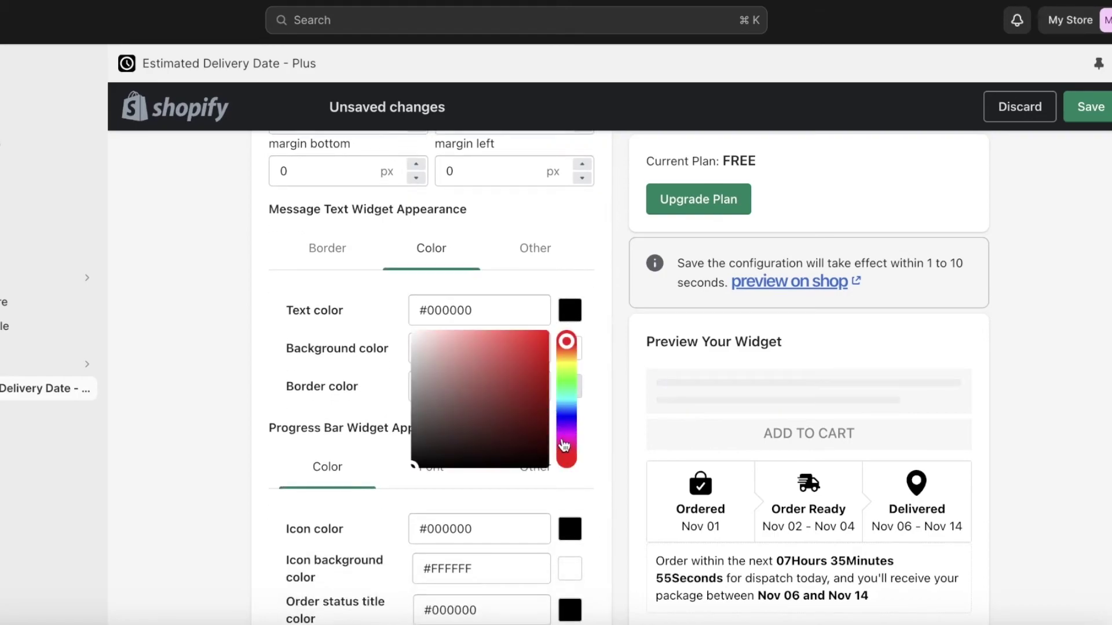
{"action": "left_click_drag", "start_coordinate": [532, 360], "coordinate": [478, 406]}
{"action": "left_click", "coordinate": [577, 318]}
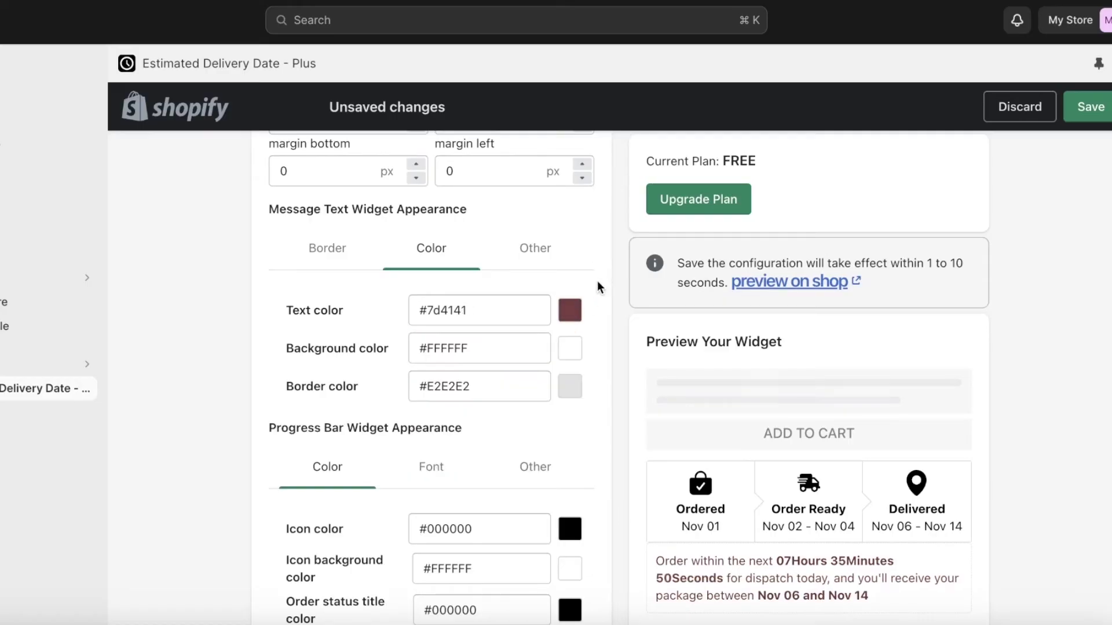
Set the progress bar widget's icon color to dark maroon #501414
{"action": "scroll", "coordinate": [567, 382], "scroll_direction": "down", "scroll_amount": 3}
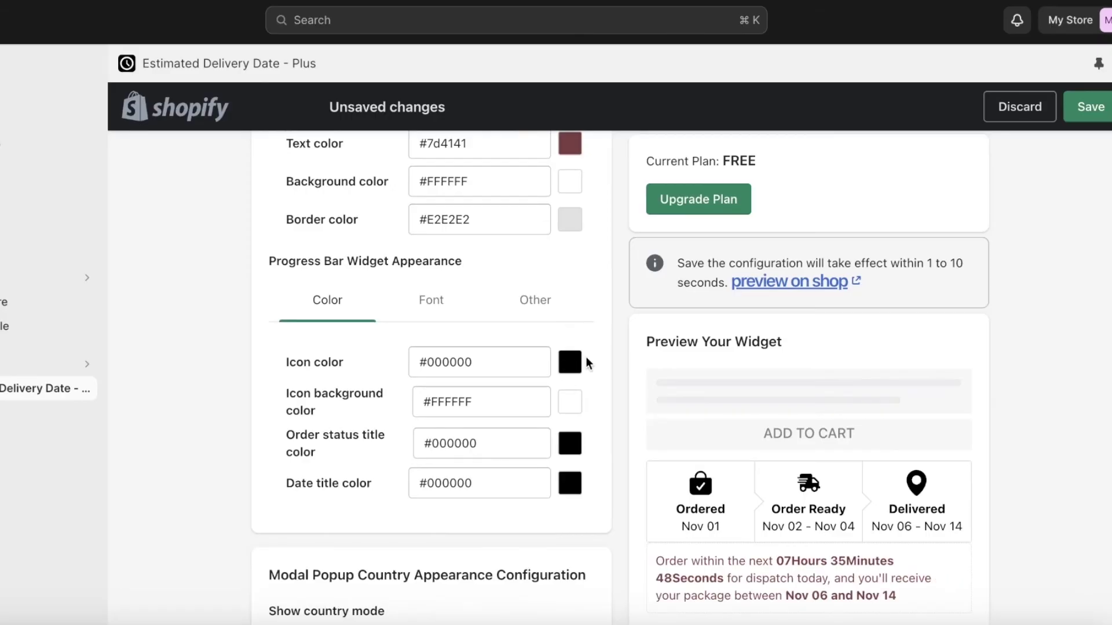
{"action": "left_click", "coordinate": [570, 366]}
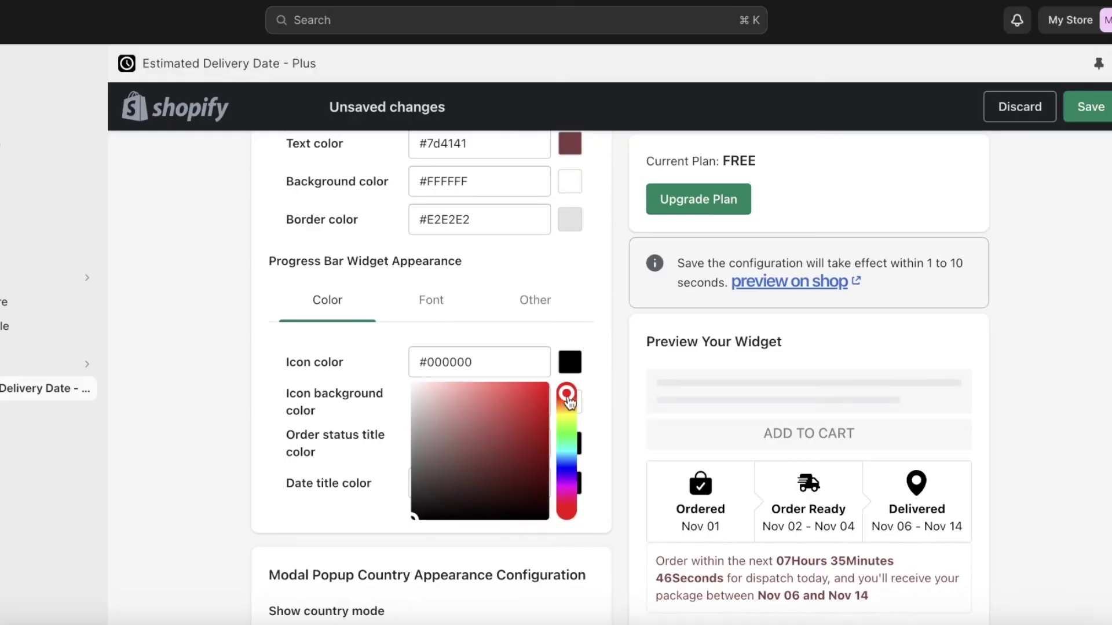
{"action": "left_click", "coordinate": [516, 471]}
{"action": "left_click", "coordinate": [513, 474]}
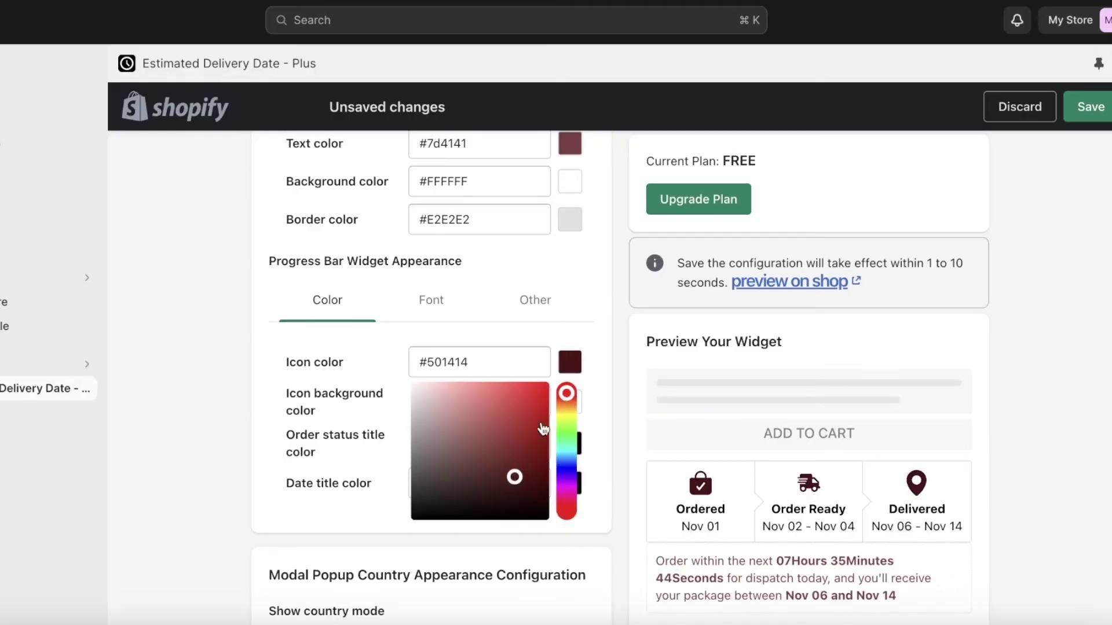
{"action": "left_click", "coordinate": [604, 346]}
Set the progress bar's order status title color to #834747 and its date title color to #583030
{"action": "left_click", "coordinate": [570, 443]}
{"action": "left_click", "coordinate": [471, 528]}
{"action": "left_click", "coordinate": [595, 446]}
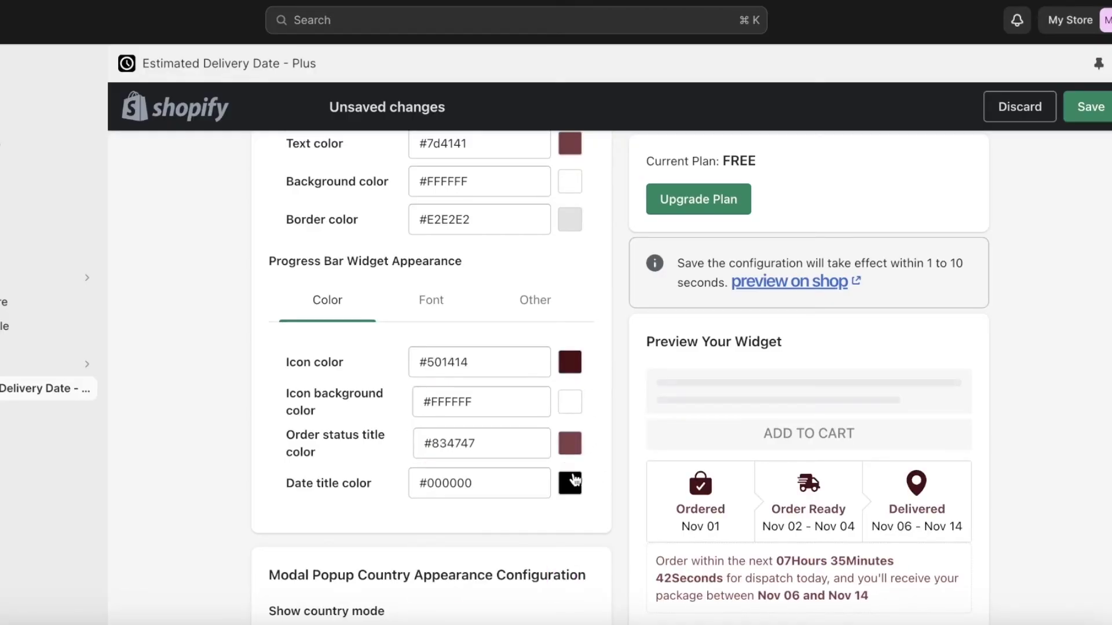
{"action": "left_click", "coordinate": [569, 483]}
{"action": "left_click", "coordinate": [476, 596]}
{"action": "left_click", "coordinate": [604, 414]}
Review the modal popup country appearance settings and the advanced general and cart/checkout configuration
{"action": "scroll", "coordinate": [605, 411], "scroll_direction": "down", "scroll_amount": 3}
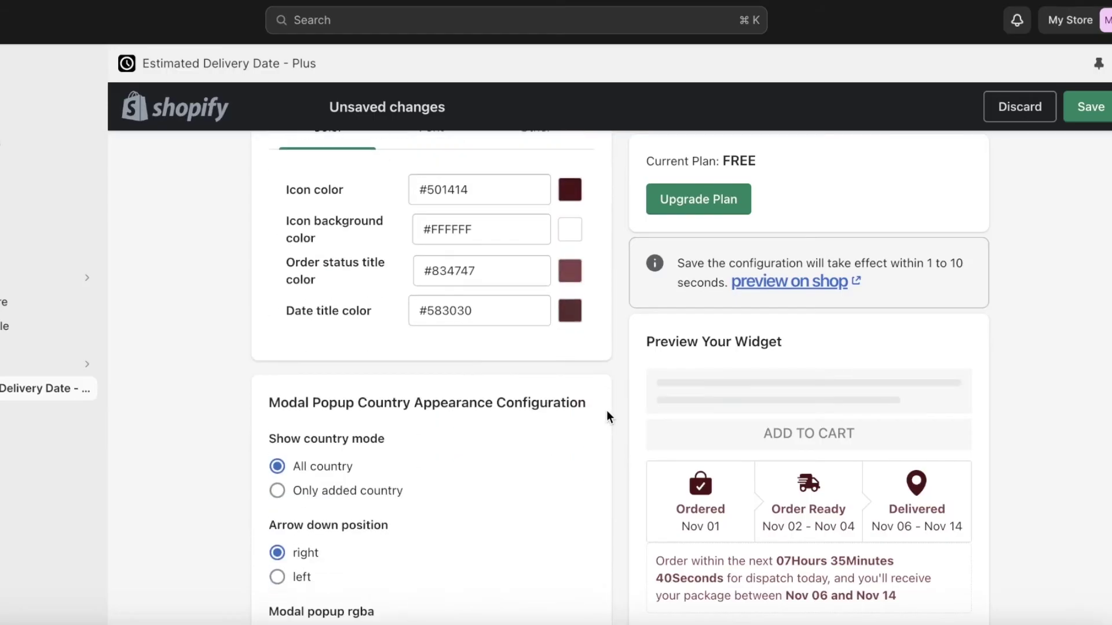
{"action": "scroll", "coordinate": [585, 329], "scroll_direction": "down", "scroll_amount": 1}
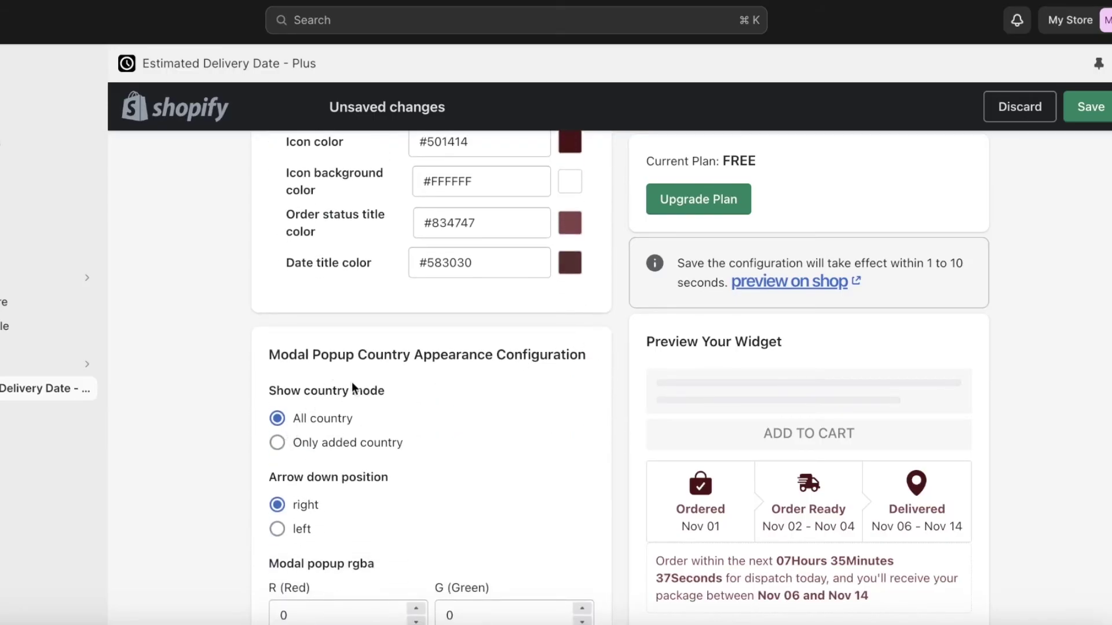
{"action": "scroll", "coordinate": [523, 354], "scroll_direction": "down", "scroll_amount": 2}
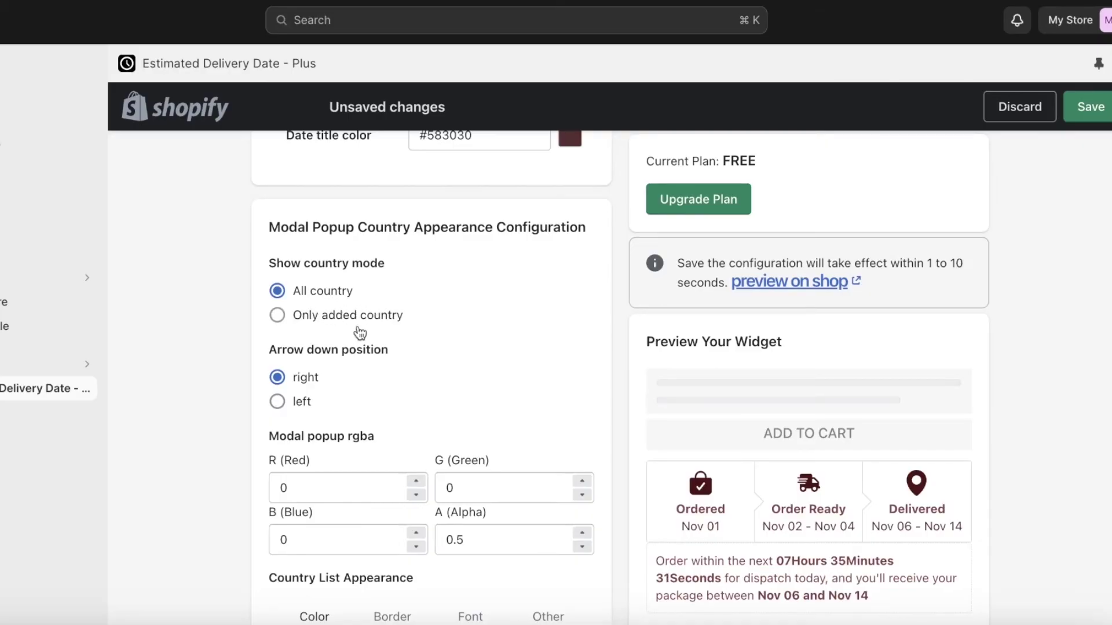
{"action": "scroll", "coordinate": [301, 408], "scroll_direction": "down", "scroll_amount": 5}
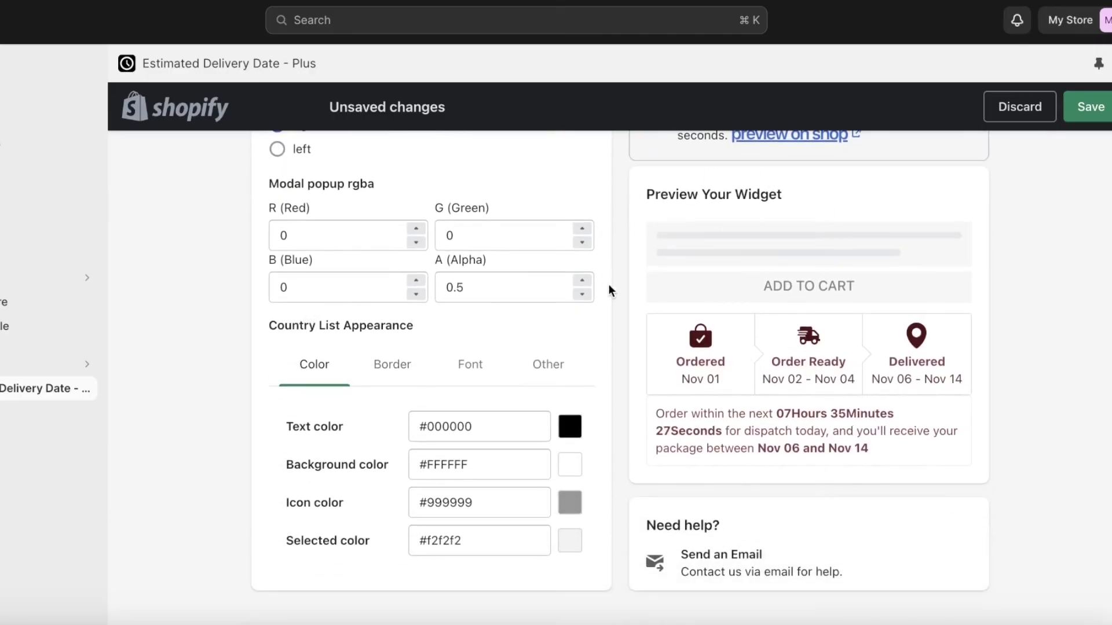
{"action": "scroll", "coordinate": [576, 446], "scroll_direction": "up", "scroll_amount": 10}
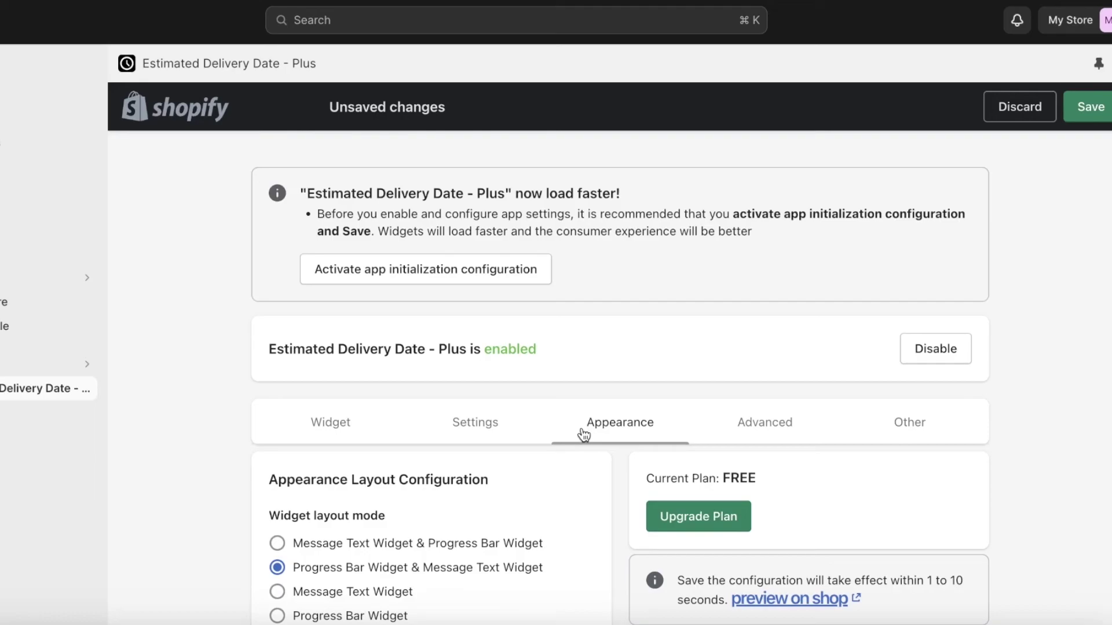
{"action": "left_click", "coordinate": [791, 425]}
{"action": "scroll", "coordinate": [793, 426], "scroll_direction": "down", "scroll_amount": 5}
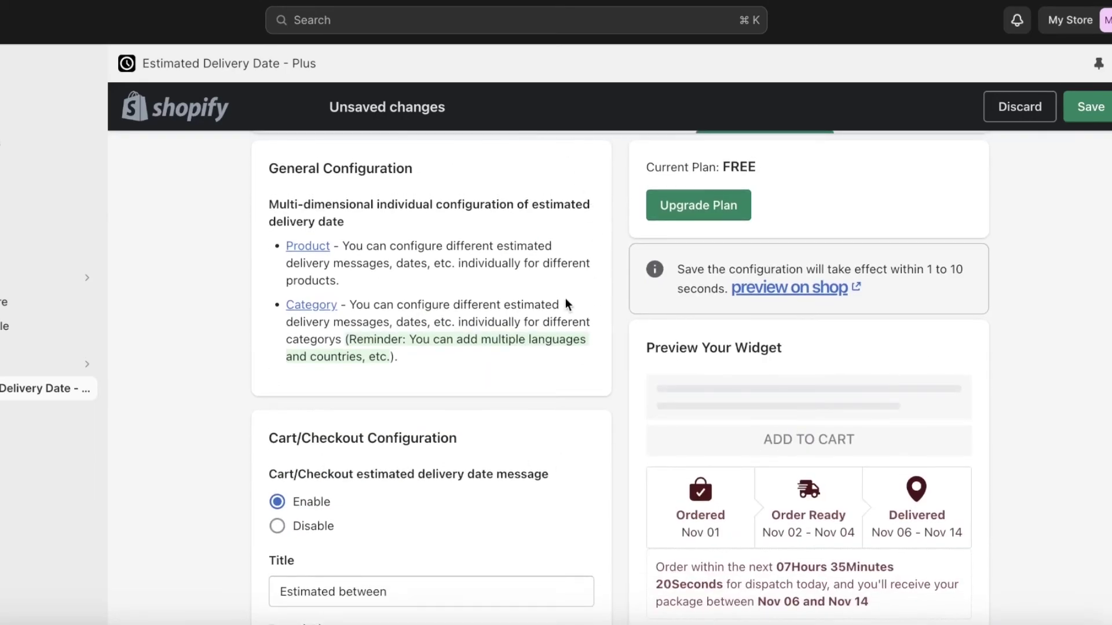
{"action": "scroll", "coordinate": [566, 296], "scroll_direction": "up", "scroll_amount": 1}
{"action": "scroll", "coordinate": [564, 298], "scroll_direction": "down", "scroll_amount": 5}
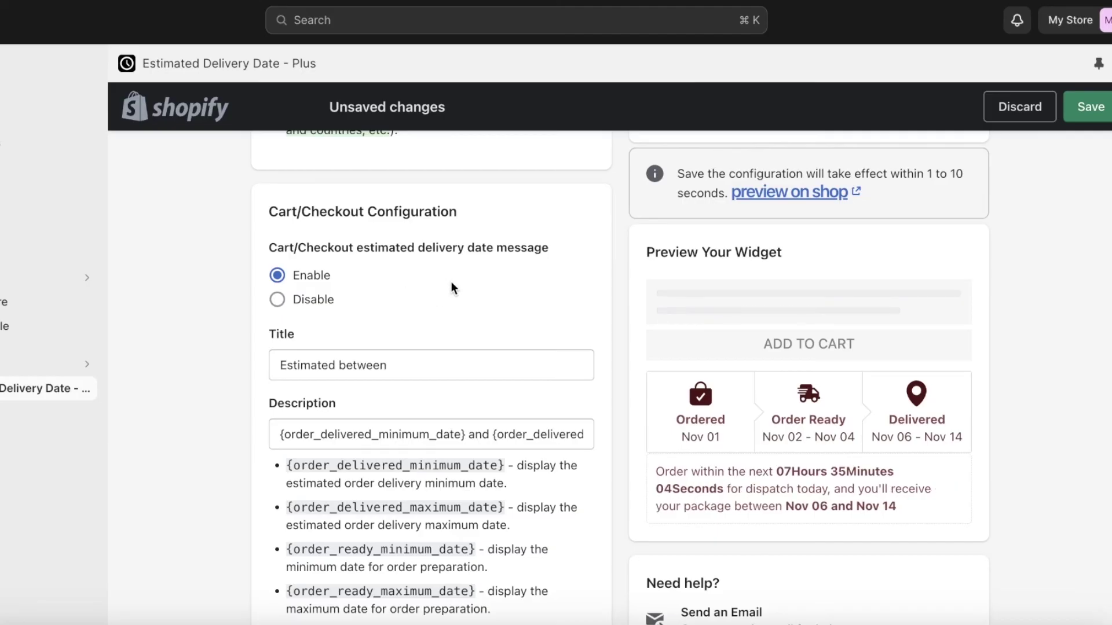
{"action": "scroll", "coordinate": [929, 165], "scroll_direction": "down", "scroll_amount": 1}
{"action": "scroll", "coordinate": [912, 210], "scroll_direction": "up", "scroll_amount": 3}
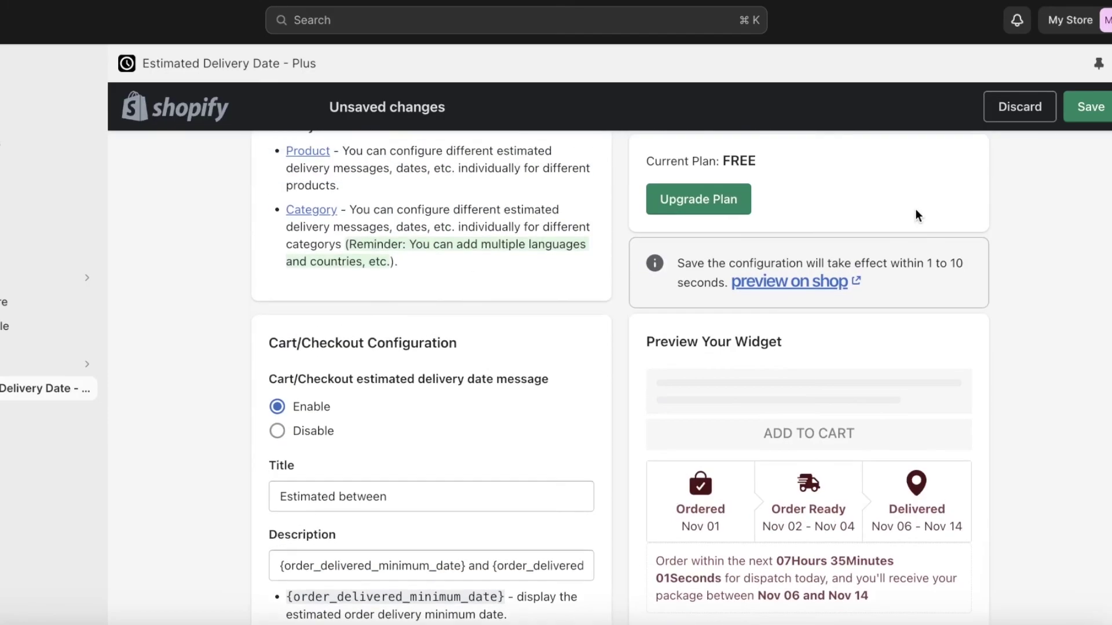
Save the app configuration and check the delivery date widget on the Sample Tshirt page of the online store
{"action": "left_click", "coordinate": [1097, 112]}
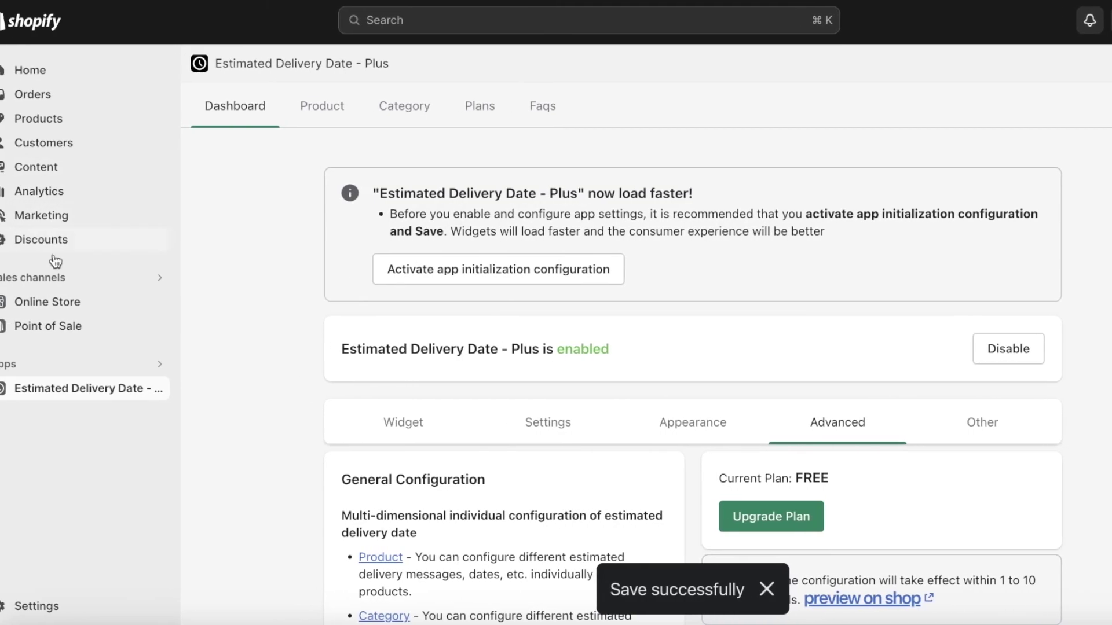
{"action": "left_click", "coordinate": [173, 302]}
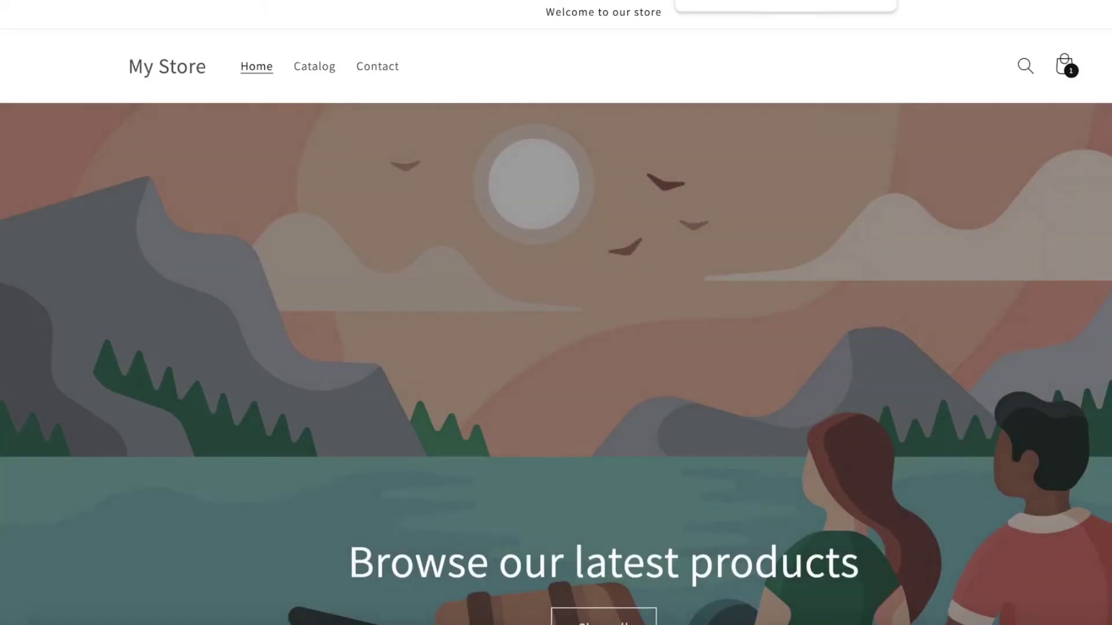
{"action": "left_click", "coordinate": [318, 84]}
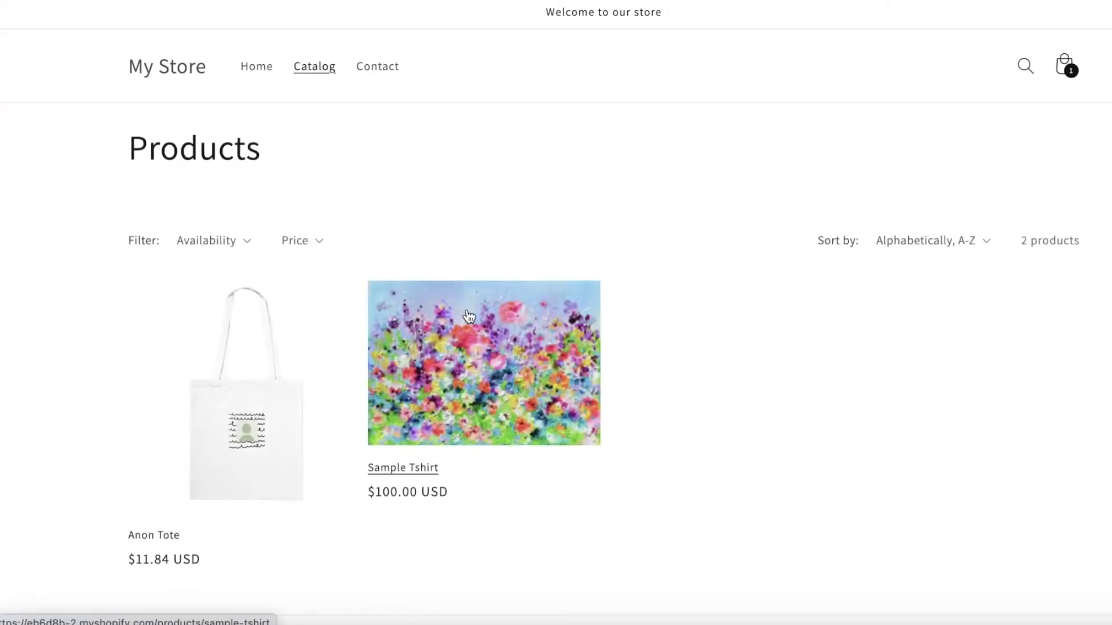
{"action": "left_click", "coordinate": [469, 316]}
{"action": "scroll", "coordinate": [846, 191], "scroll_direction": "down", "scroll_amount": 3}
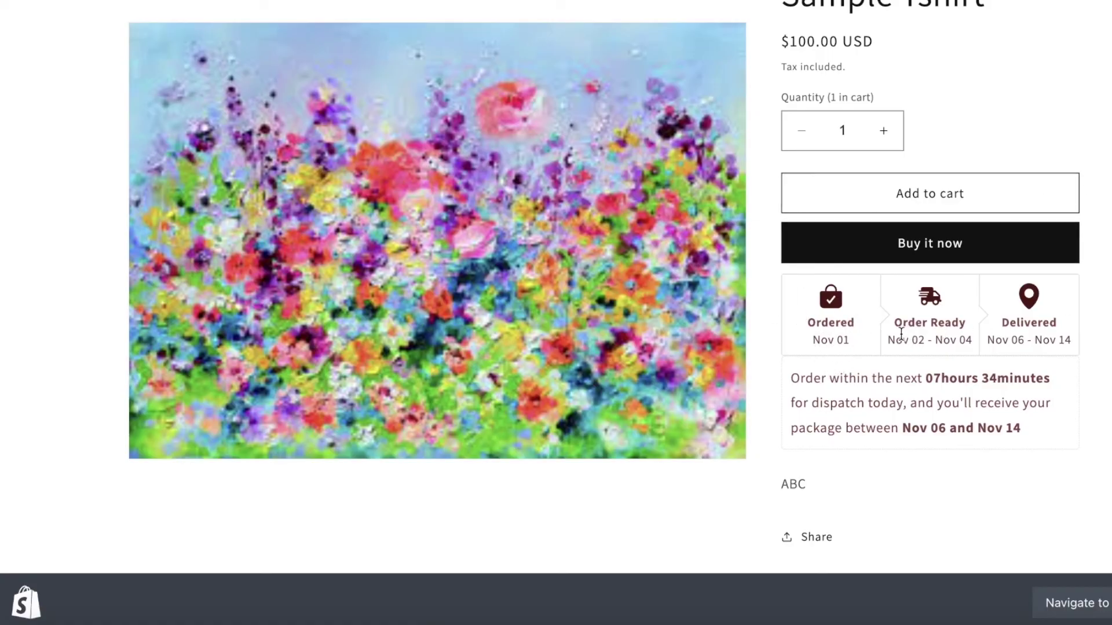
{"action": "left_click_drag", "start_coordinate": [988, 346], "coordinate": [1082, 345]}
{"action": "left_click", "coordinate": [931, 343]}
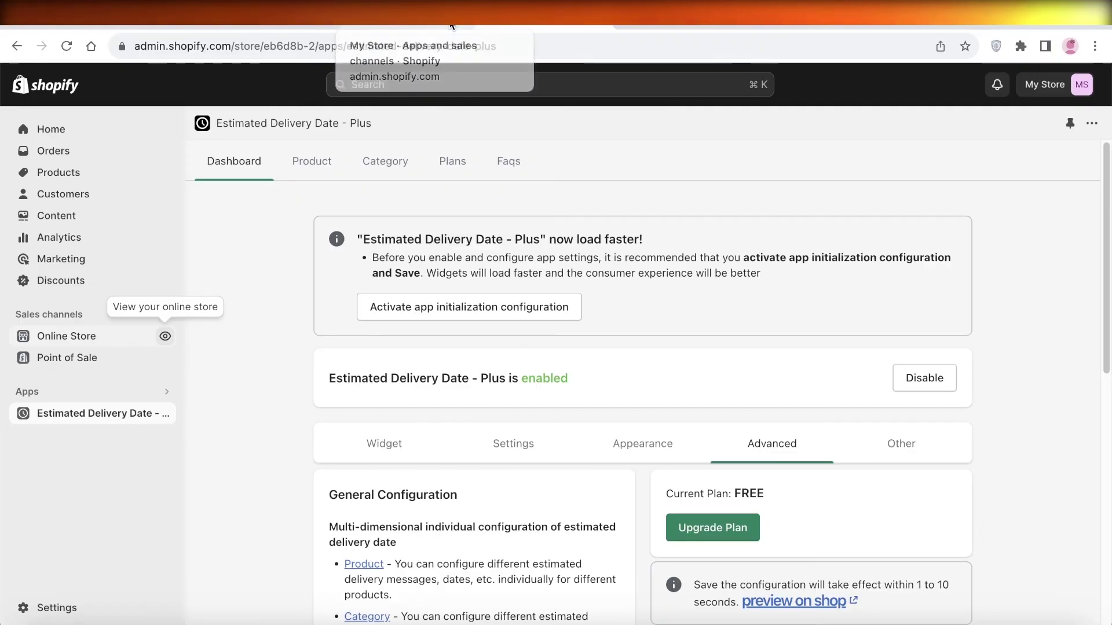
{"action": "left_click", "coordinate": [452, 26]}
{"action": "left_click", "coordinate": [1077, 141]}
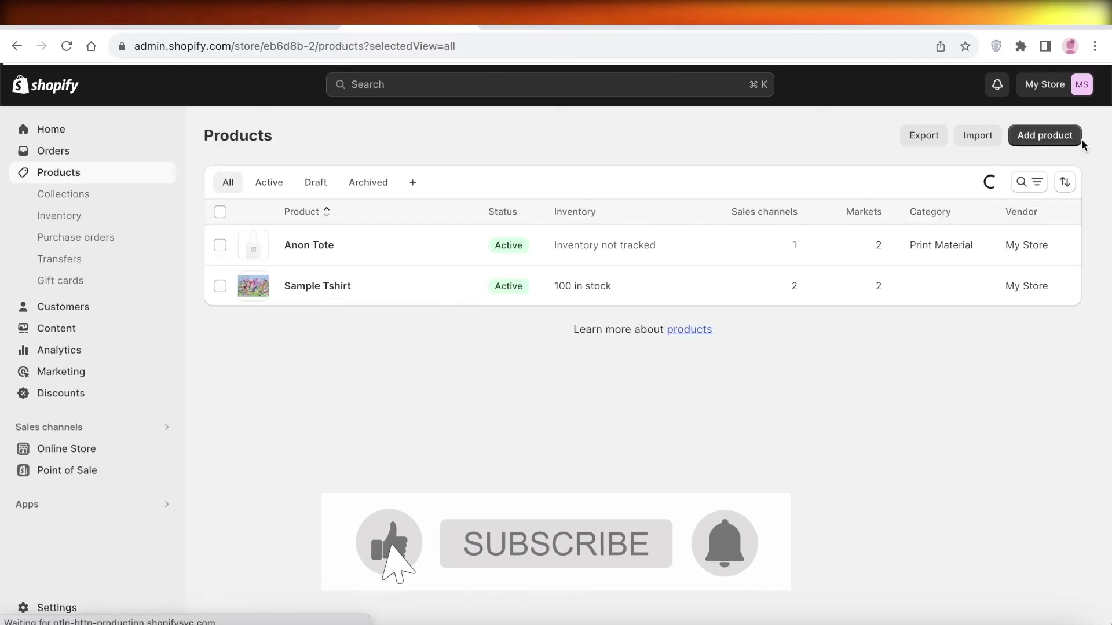
{"action": "left_click", "coordinate": [61, 137]}
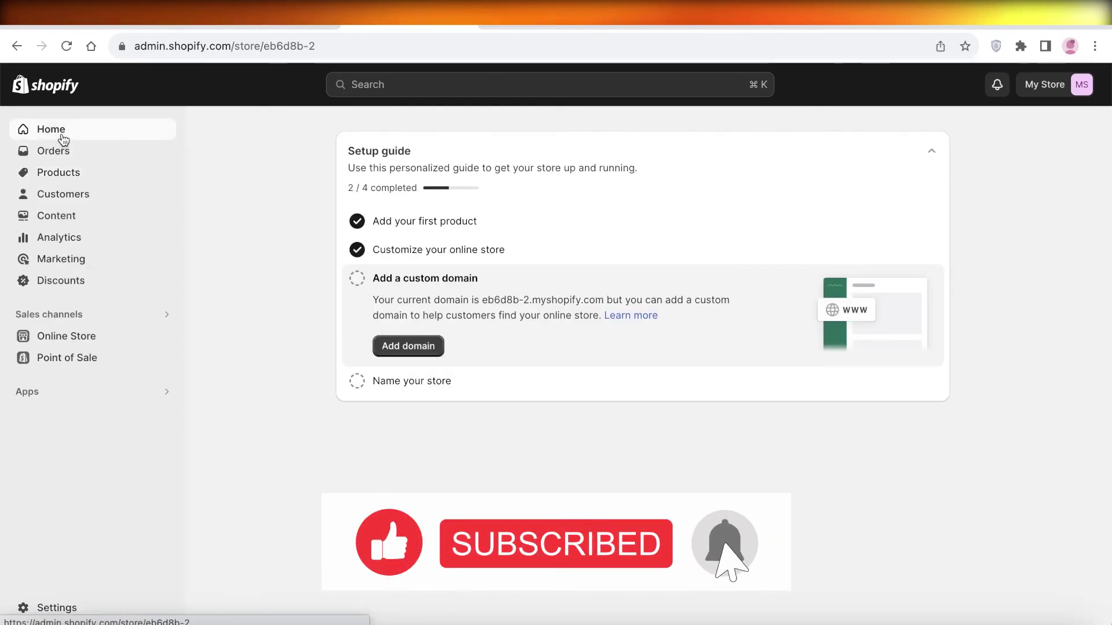